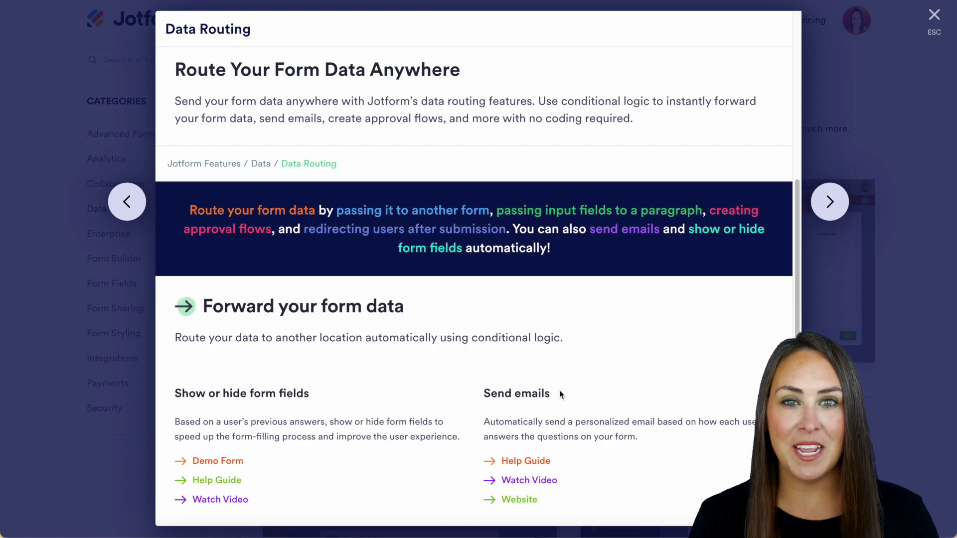
Scroll the My Forms list showing Catalog Request, Picture Attachments and Form
{"action": "scroll", "coordinate": [559, 392], "scroll_direction": "down", "scroll_amount": 6}
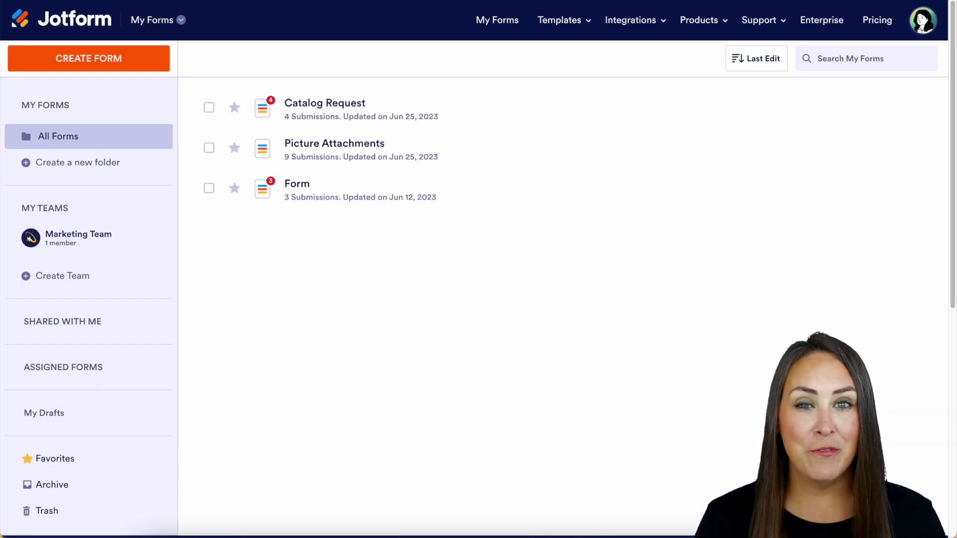
Create a new blank Classic Form from scratch
{"action": "left_click", "coordinate": [75, 58]}
{"action": "left_click", "coordinate": [322, 186]}
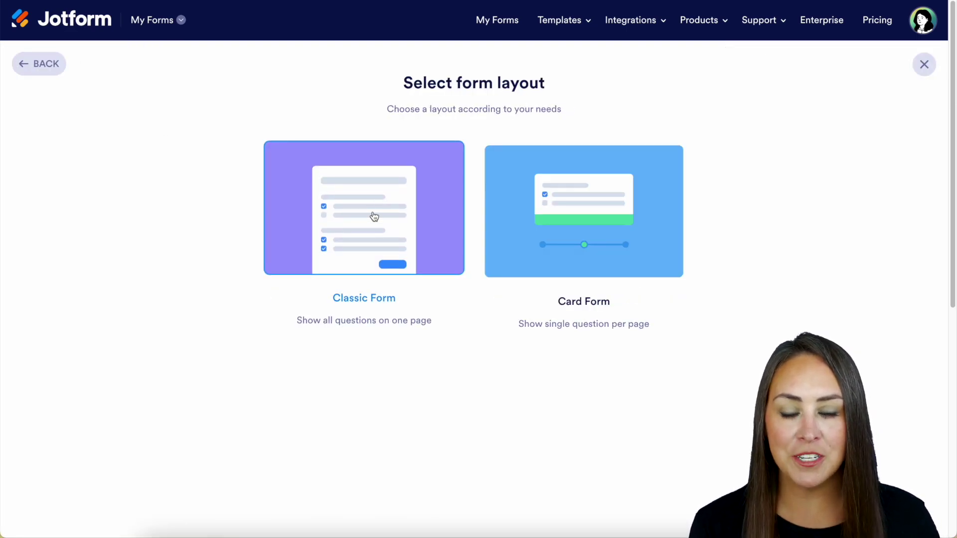
{"action": "left_click", "coordinate": [375, 217]}
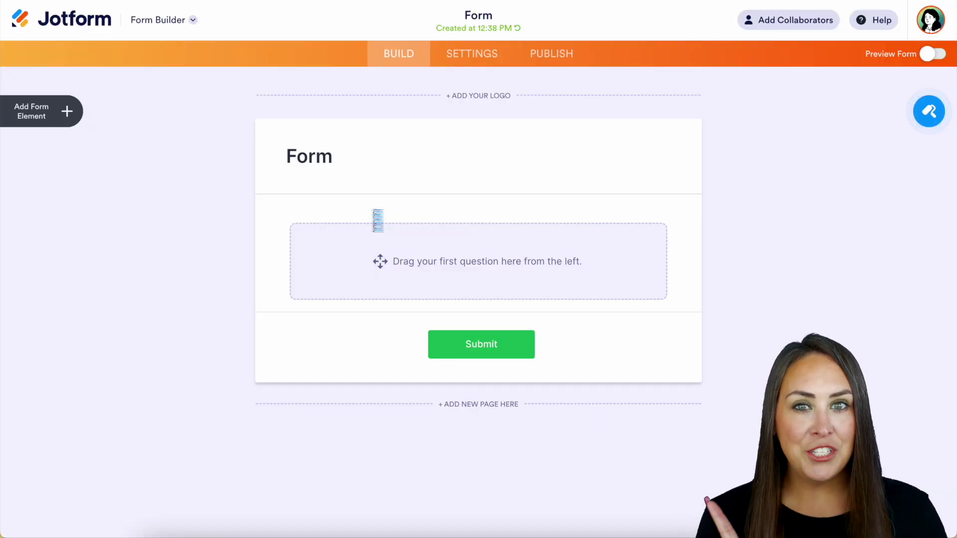
Add Full Name, Email and Address fields to the form
{"action": "left_click", "coordinate": [65, 111]}
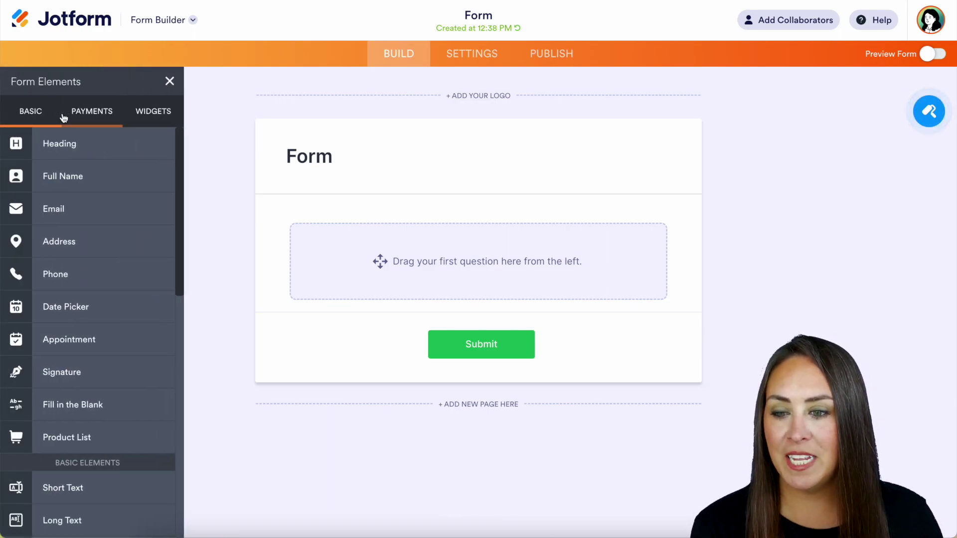
{"action": "left_click", "coordinate": [83, 179]}
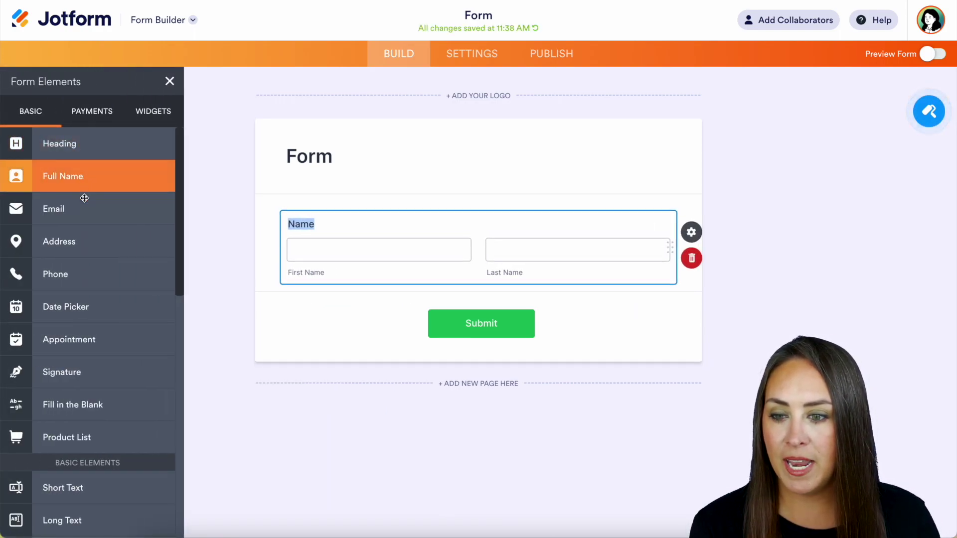
{"action": "left_click", "coordinate": [84, 218]}
{"action": "left_click", "coordinate": [101, 241]}
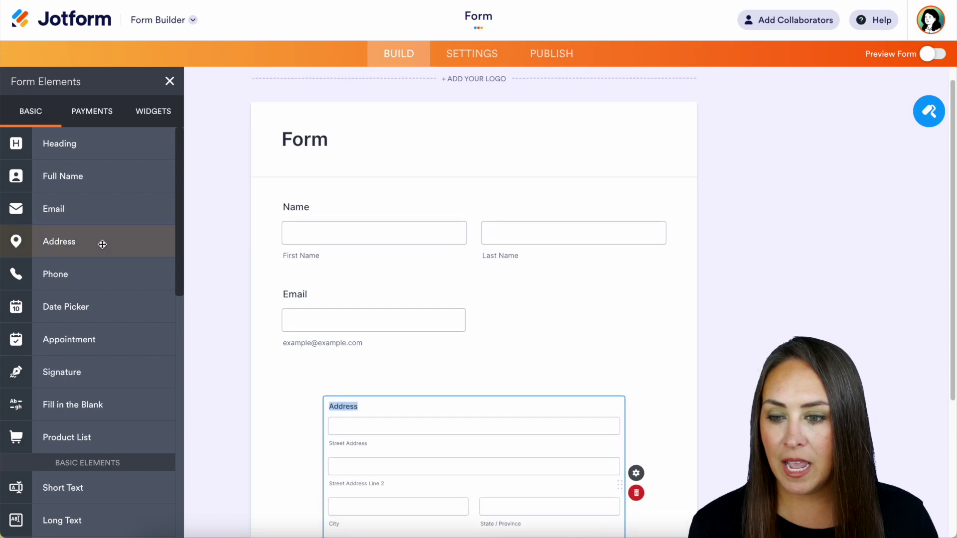
{"action": "scroll", "coordinate": [113, 228], "scroll_direction": "down", "scroll_amount": 5}
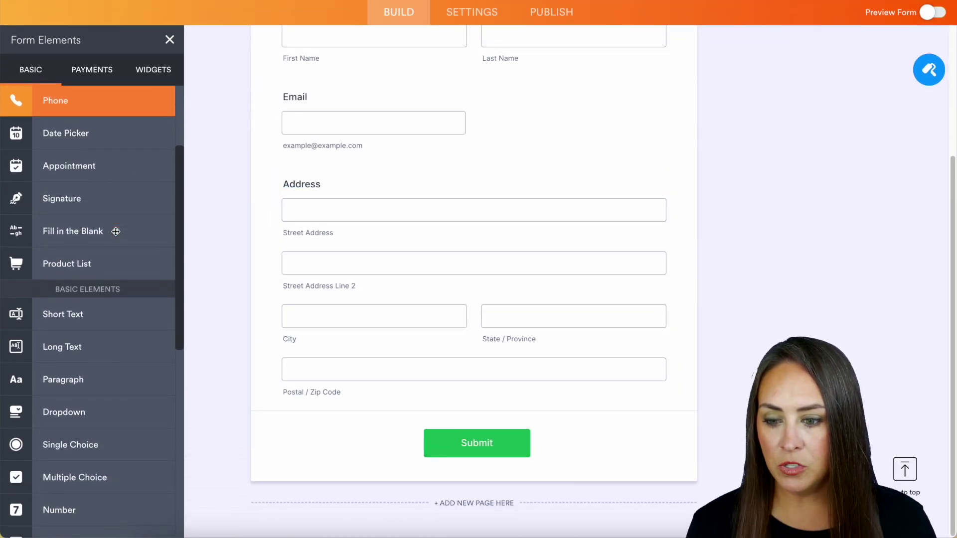
Place a Dropdown between Email and Address labelled 'Do I already have your address?'
{"action": "left_click_drag", "start_coordinate": [83, 377], "coordinate": [388, 150]}
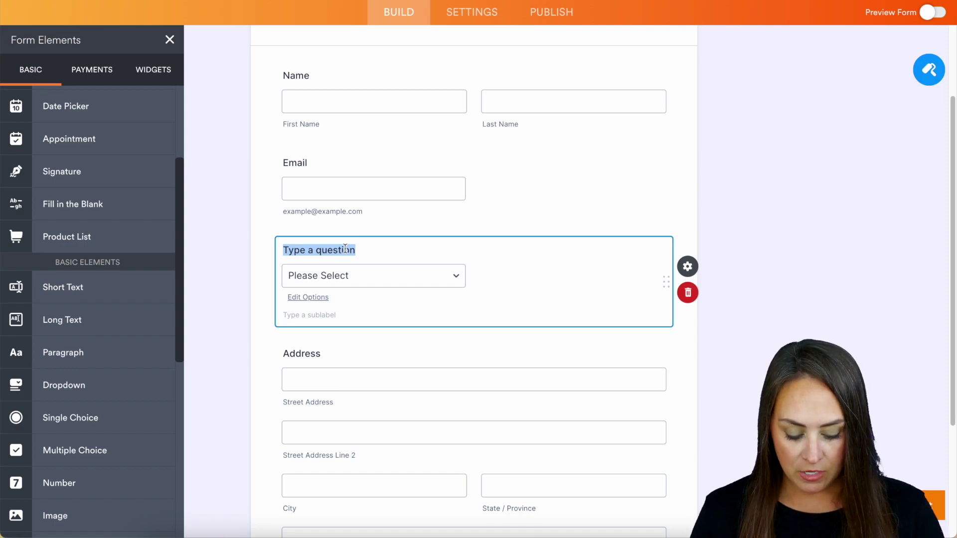
{"action": "type", "text": "Do yo"}
{"action": "key", "text": "BackSpace"}
{"action": "key", "text": "BackSpace"}
{"action": "type", "text": "I already have your"}
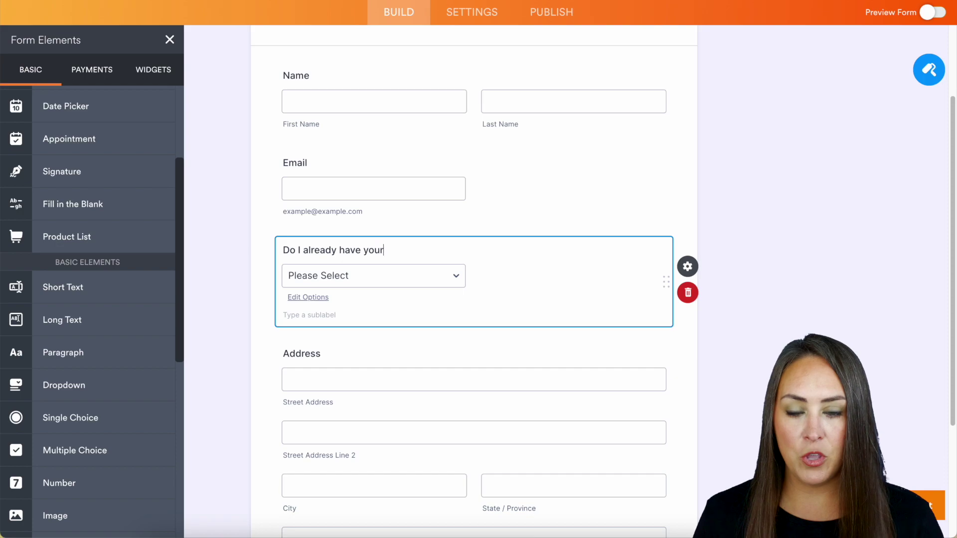
{"action": "type", "text": " address>"}
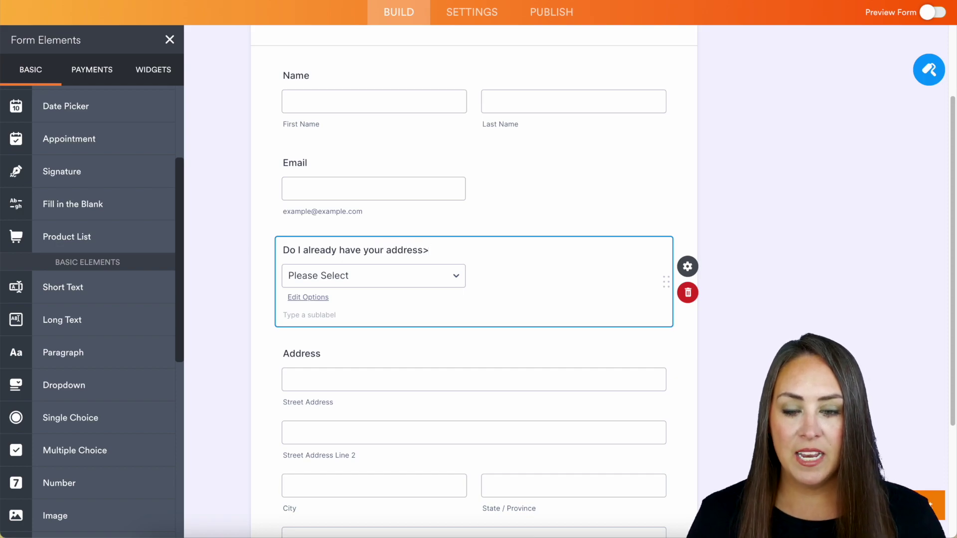
{"action": "key", "text": "BackSpace"}
{"action": "type", "text": "?"}
Give the dropdown the answer options Yes and No
{"action": "left_click", "coordinate": [308, 297]}
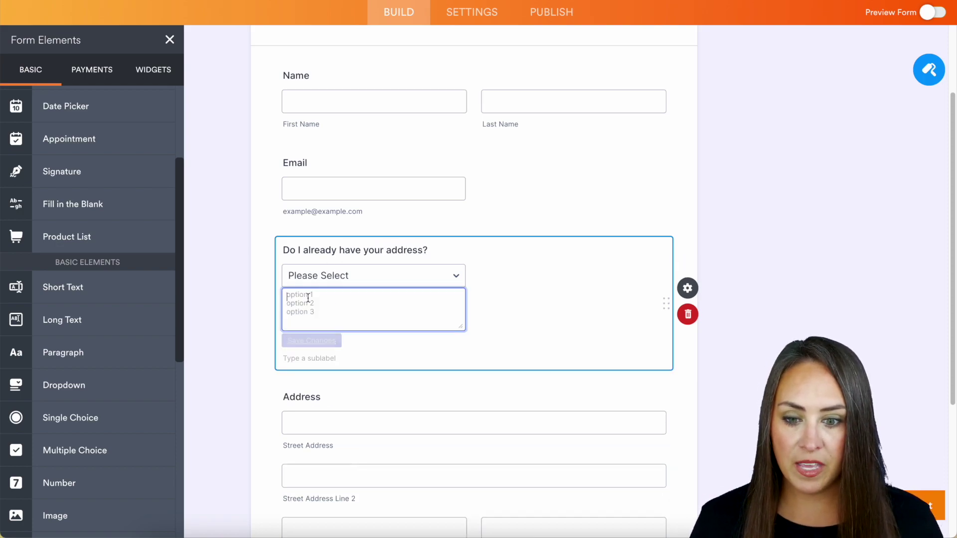
{"action": "type", "text": "Yes"}
{"action": "key", "text": "Return"}
{"action": "type", "text": "No"}
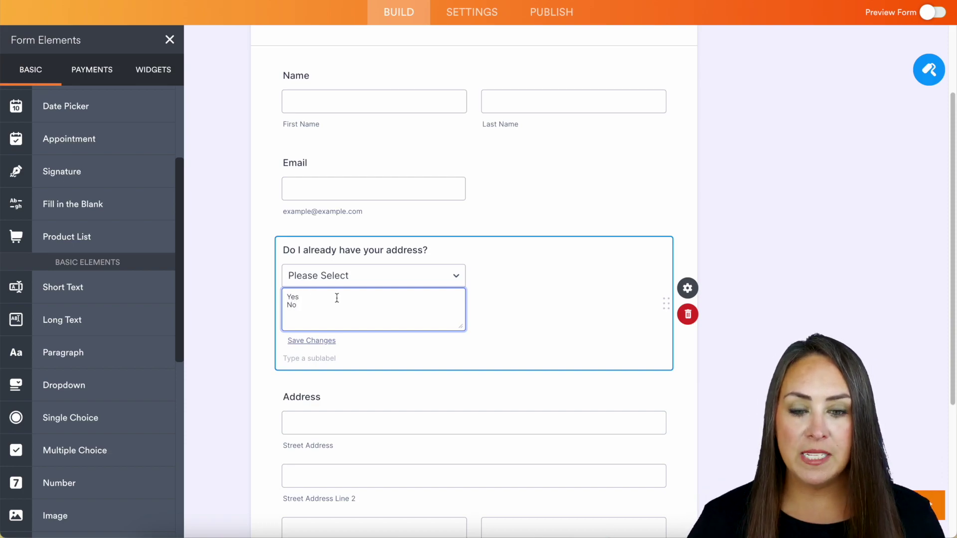
{"action": "left_click", "coordinate": [755, 267]}
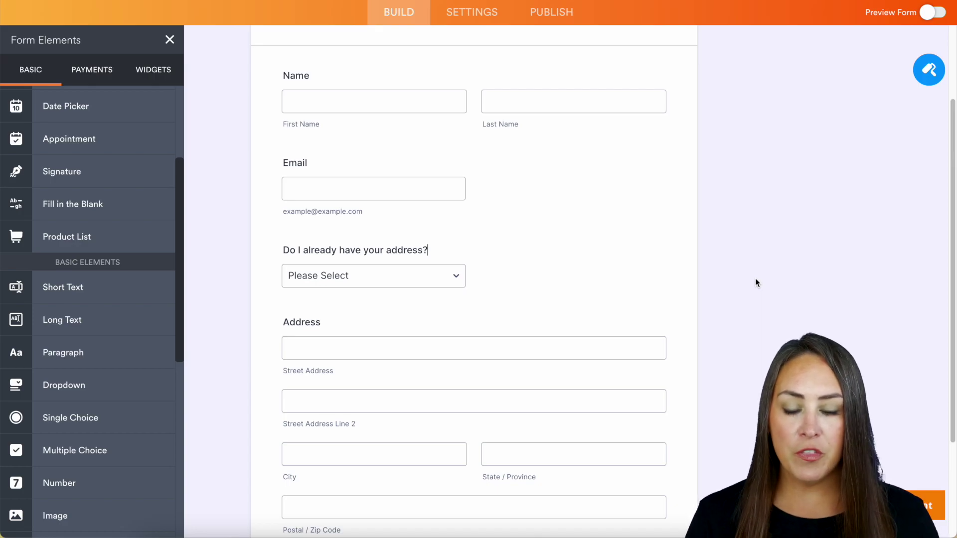
Start a Show/Hide Field condition: IF question 4 Is Equal To No
{"action": "left_click", "coordinate": [472, 12]}
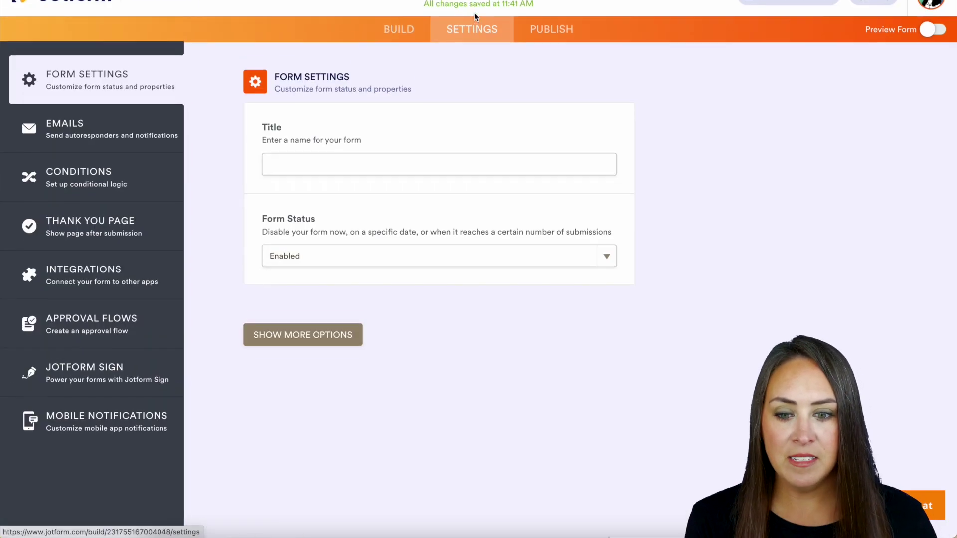
{"action": "left_click", "coordinate": [66, 217]}
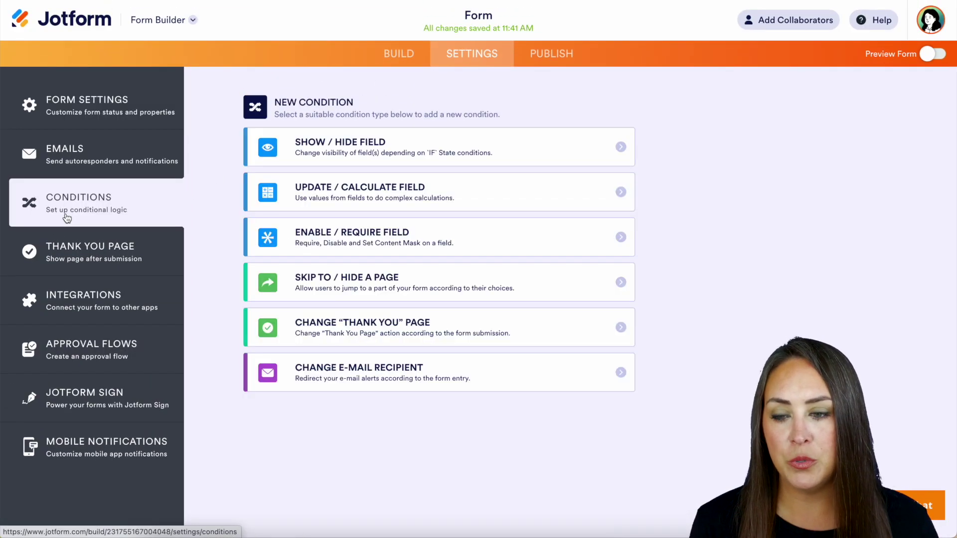
{"action": "left_click", "coordinate": [361, 155]}
{"action": "left_click", "coordinate": [369, 149]}
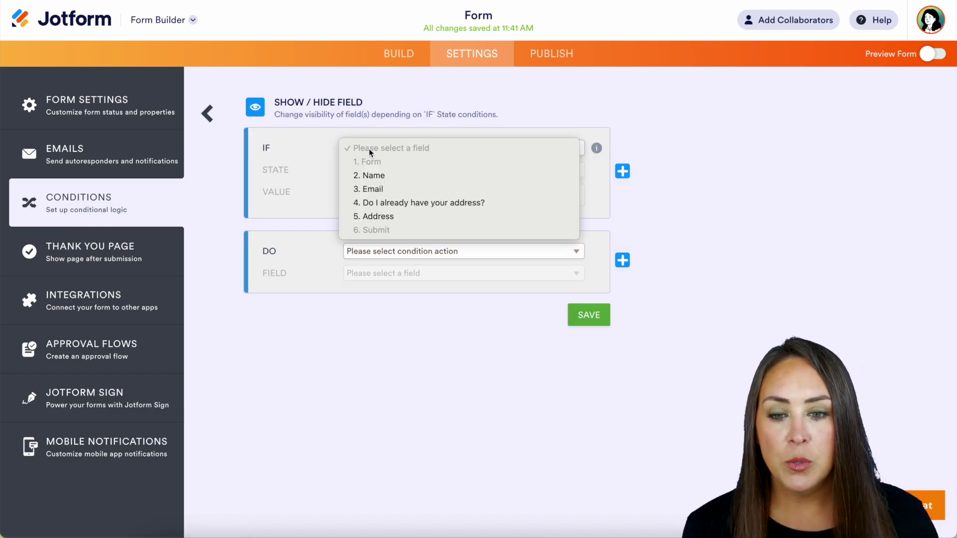
{"action": "left_click", "coordinate": [413, 207]}
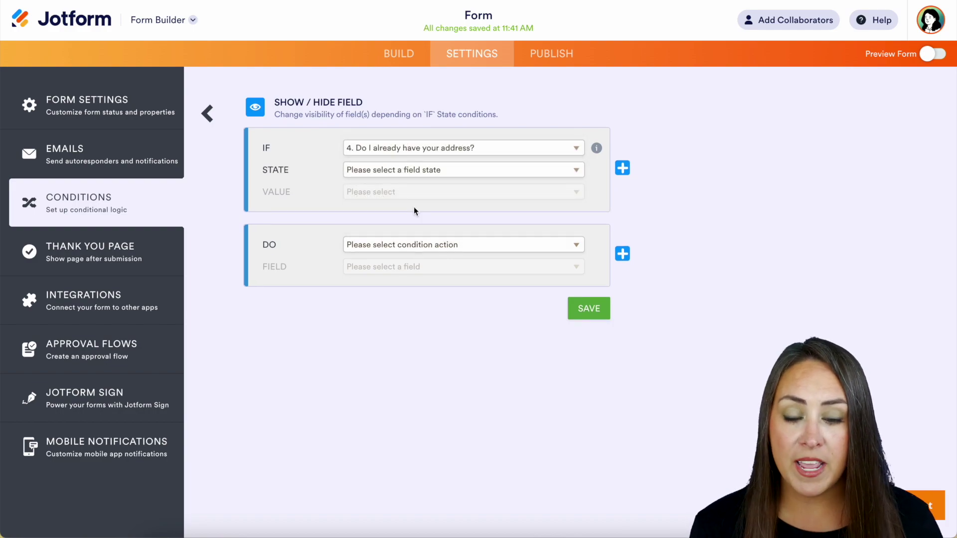
{"action": "left_click", "coordinate": [400, 170]}
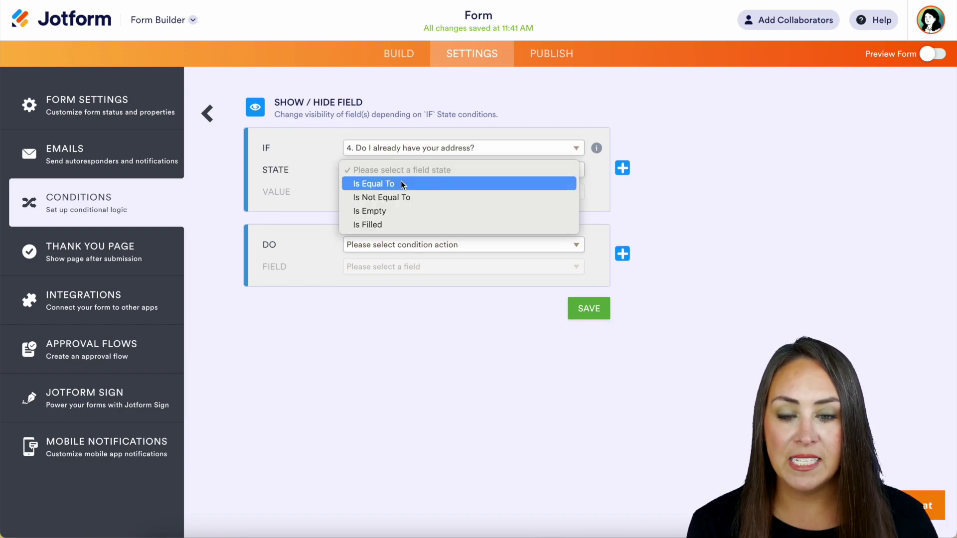
{"action": "left_click", "coordinate": [401, 183]}
{"action": "left_click", "coordinate": [402, 194]}
{"action": "left_click", "coordinate": [402, 221]}
Make the condition show the 5. Address field and save it
{"action": "left_click", "coordinate": [400, 243]}
{"action": "left_click", "coordinate": [398, 272]}
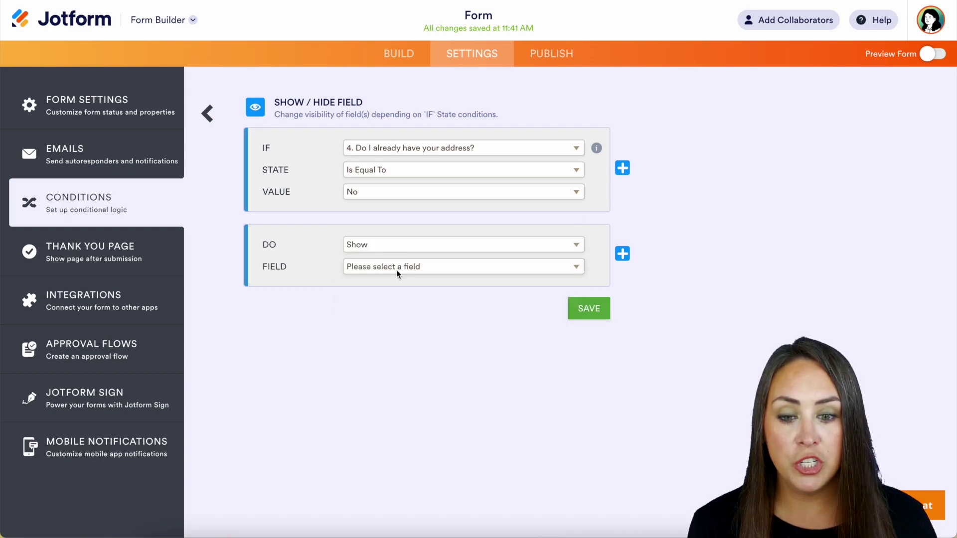
{"action": "left_click", "coordinate": [397, 269]}
{"action": "left_click", "coordinate": [387, 333]}
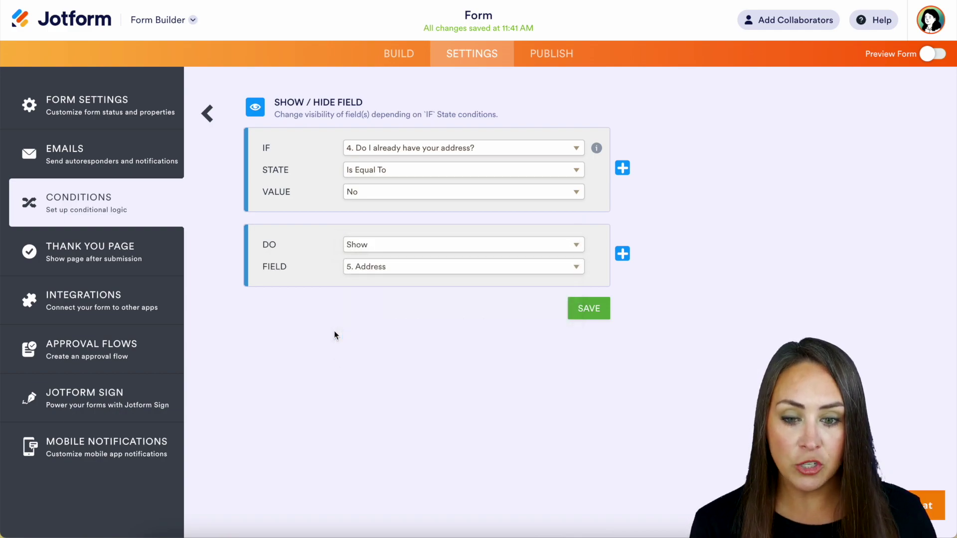
{"action": "left_click", "coordinate": [583, 313]}
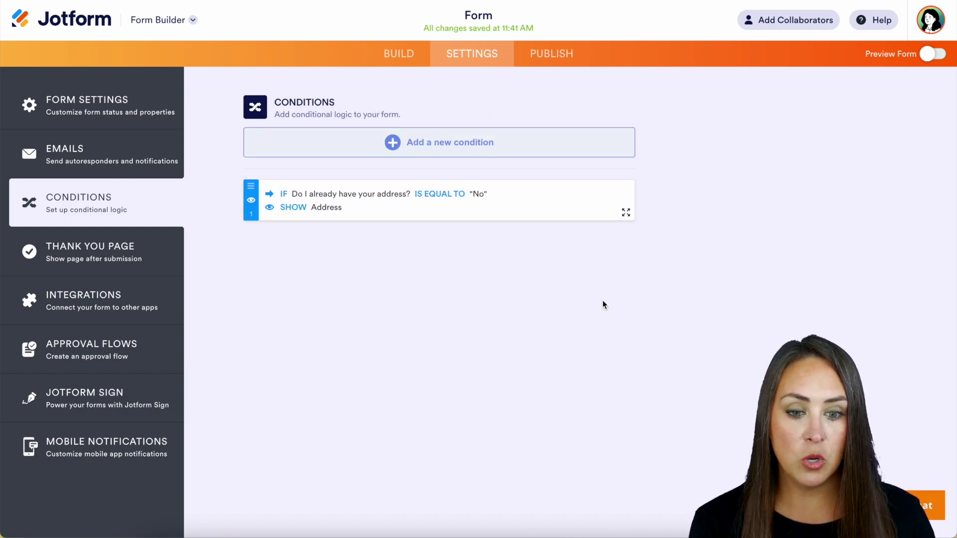
Preview the form, answering Yes then No to reveal Address, and try Street Address
{"action": "left_click", "coordinate": [932, 55]}
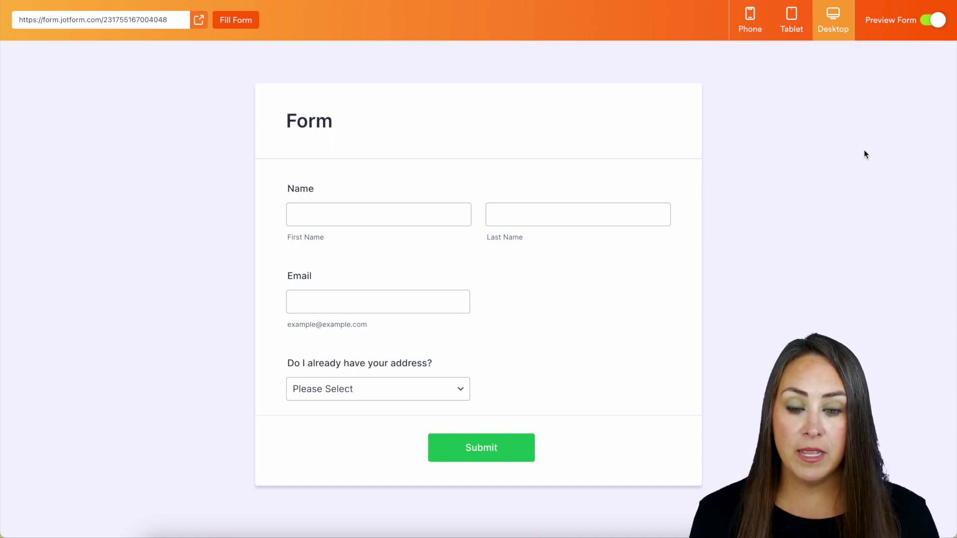
{"action": "left_click", "coordinate": [443, 393]}
{"action": "left_click", "coordinate": [332, 405]}
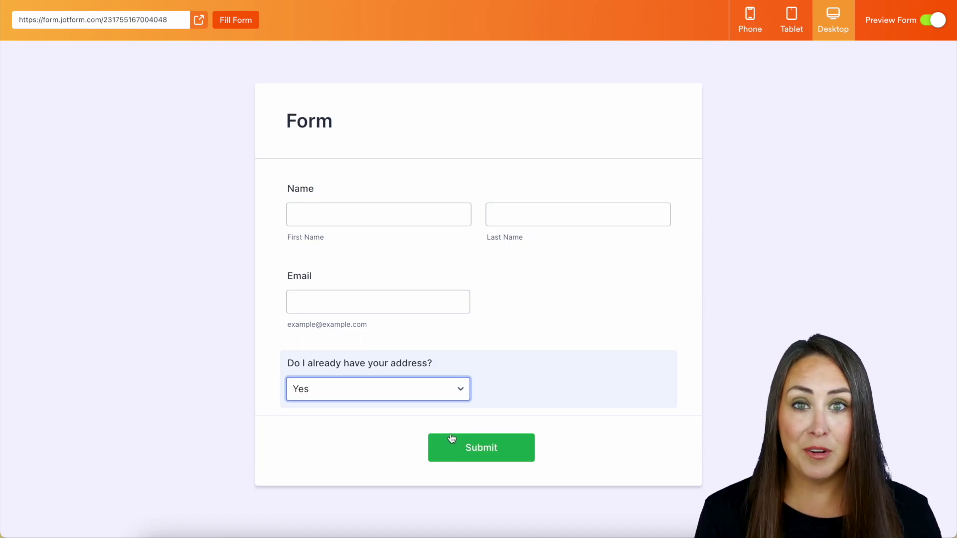
{"action": "left_click", "coordinate": [424, 388]}
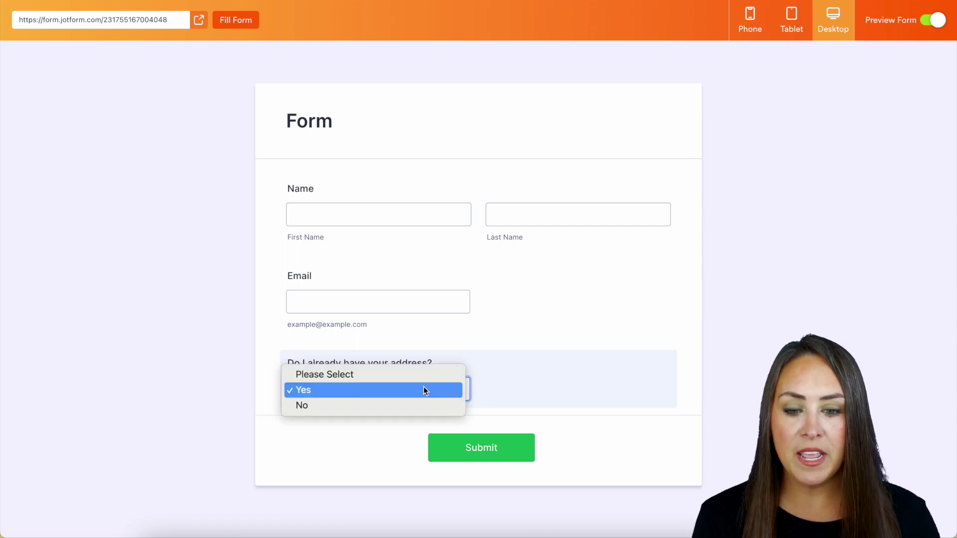
{"action": "left_click", "coordinate": [392, 405]}
{"action": "scroll", "coordinate": [632, 387], "scroll_direction": "down", "scroll_amount": 3}
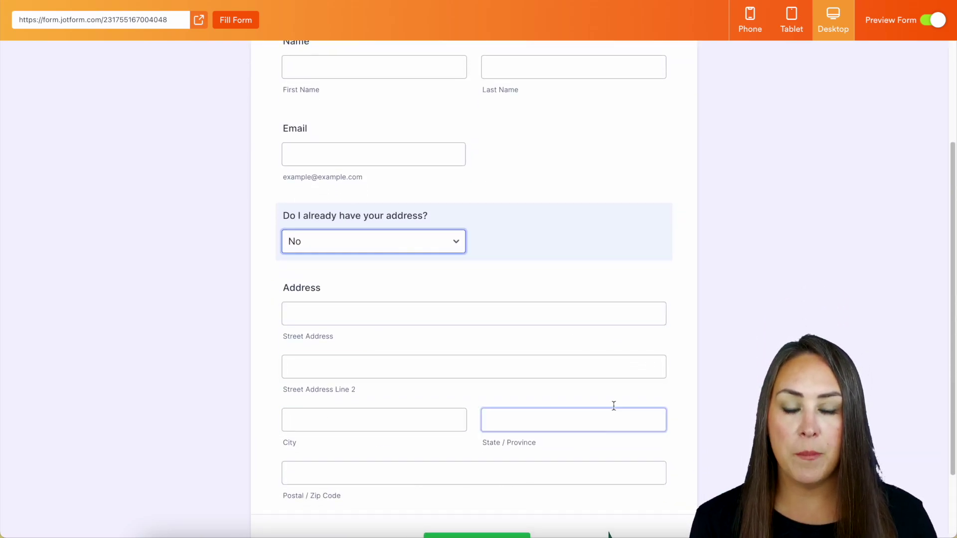
{"action": "left_click", "coordinate": [554, 322]}
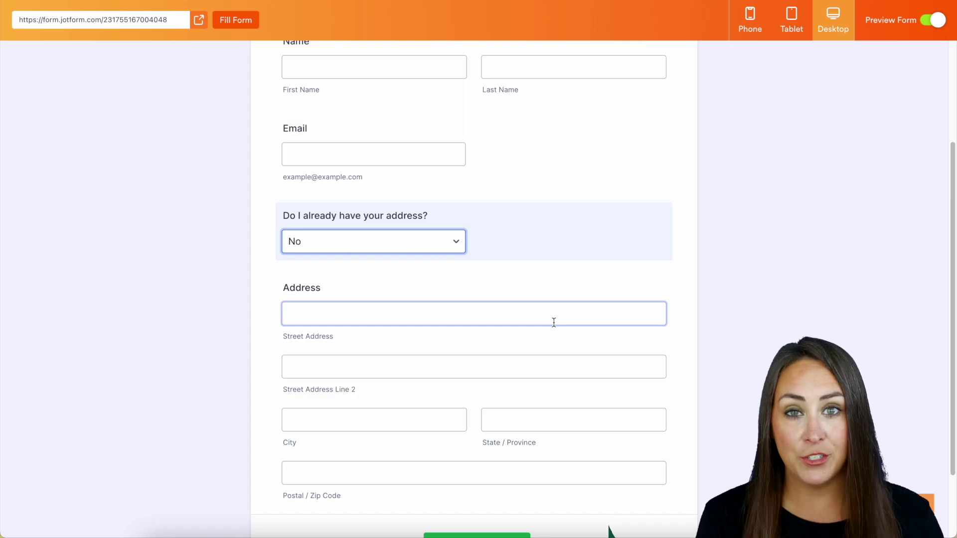
Add a Change "Thank You" Page condition: IF question 4 Is Equal To Yes
{"action": "left_click", "coordinate": [932, 19]}
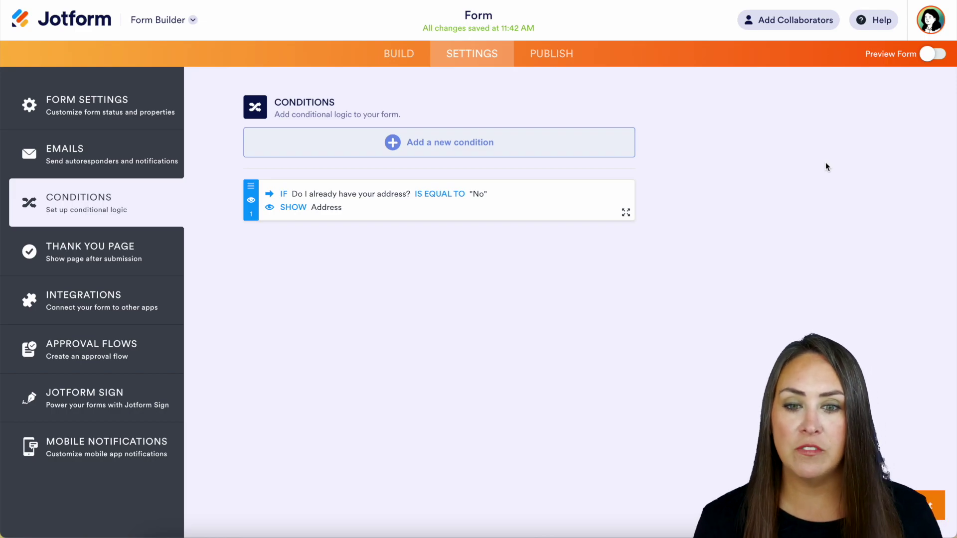
{"action": "left_click", "coordinate": [428, 149]}
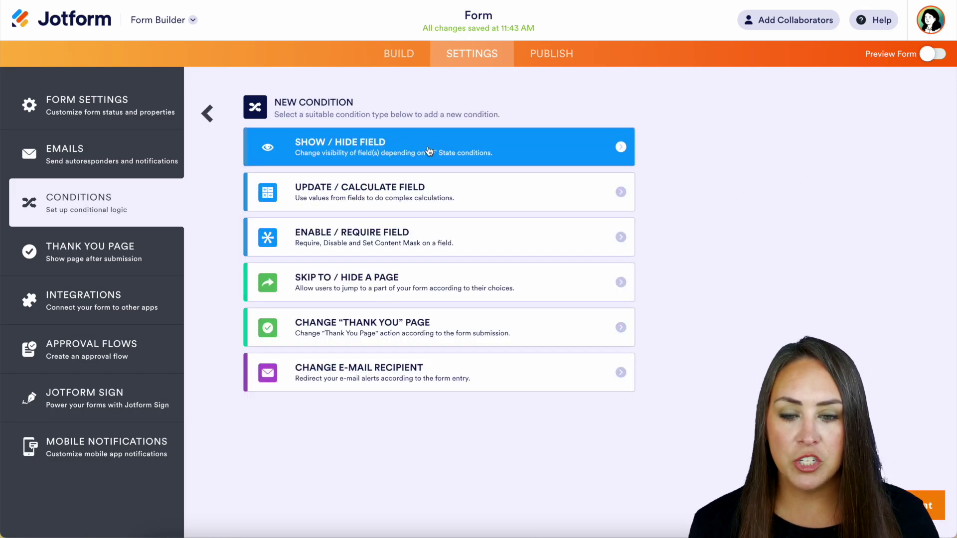
{"action": "left_click", "coordinate": [437, 327]}
{"action": "left_click", "coordinate": [456, 149]}
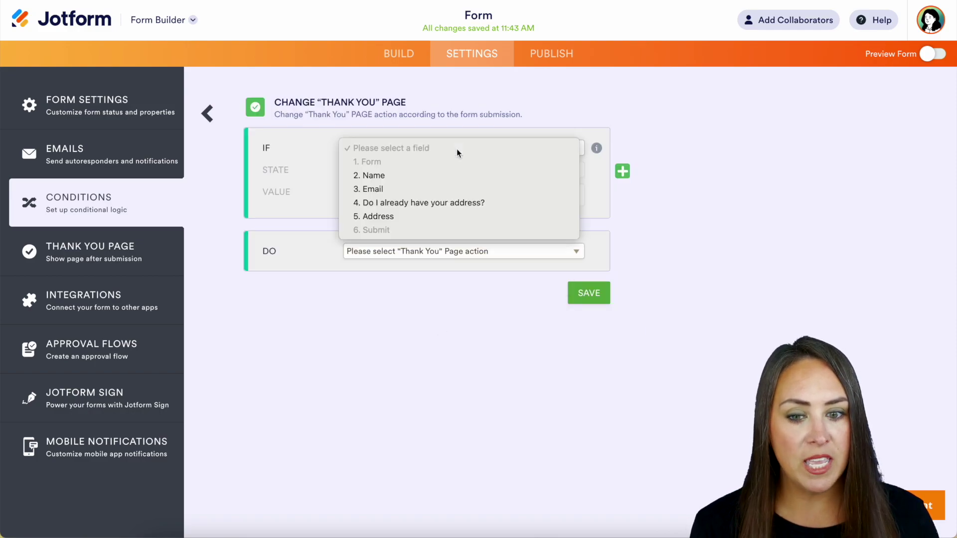
{"action": "left_click", "coordinate": [453, 201]}
{"action": "left_click", "coordinate": [432, 168]}
{"action": "left_click", "coordinate": [431, 183]}
{"action": "left_click", "coordinate": [405, 194]}
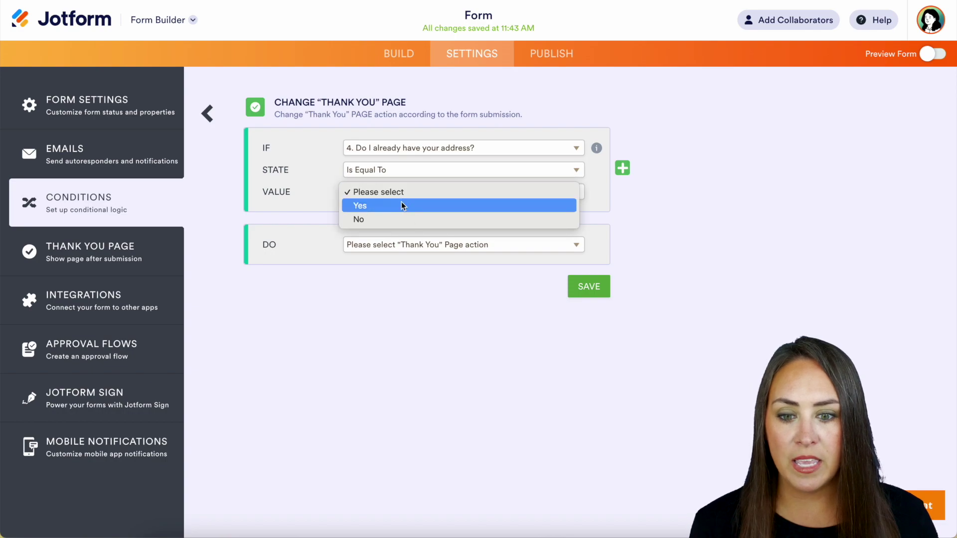
{"action": "left_click", "coordinate": [403, 205]}
Set its action to display a custom message on submission
{"action": "left_click", "coordinate": [457, 247]}
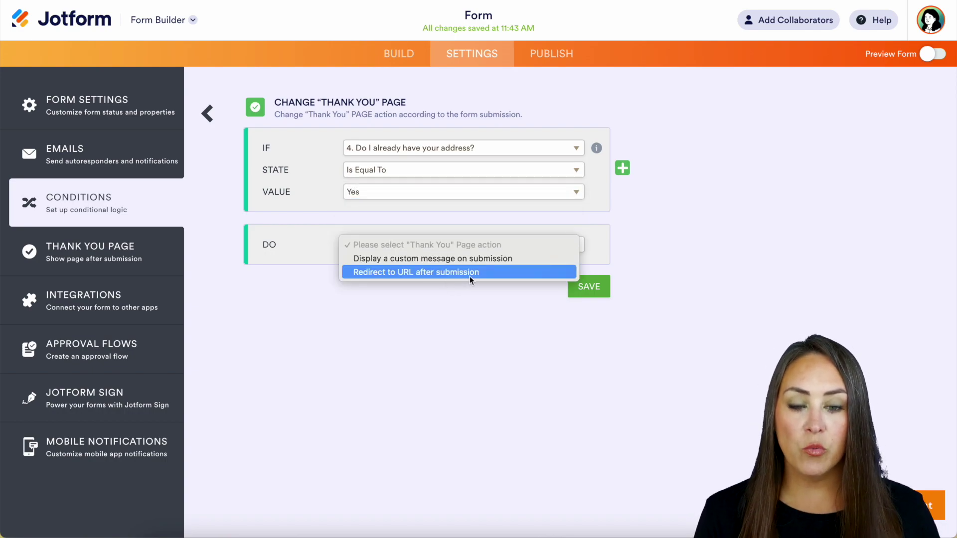
{"action": "left_click", "coordinate": [483, 273]}
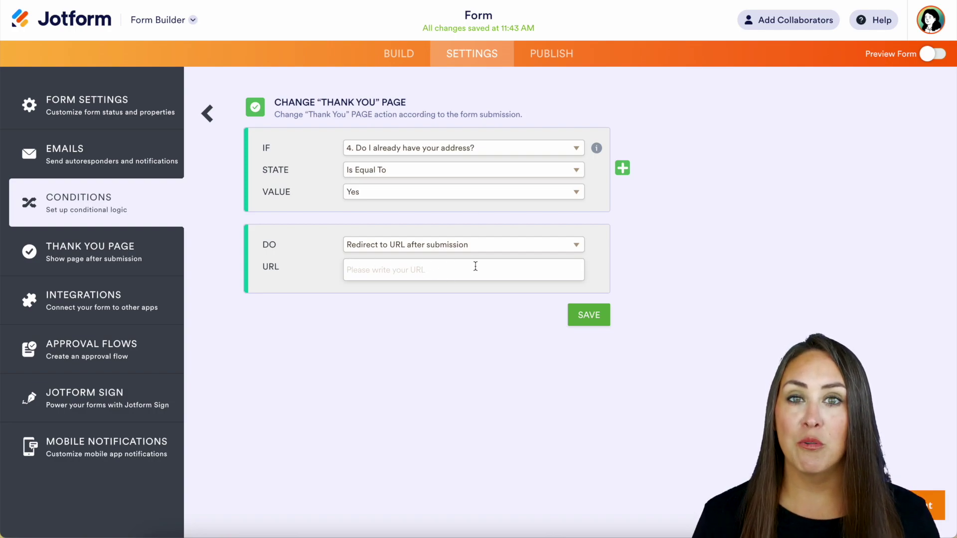
{"action": "left_click", "coordinate": [427, 243]}
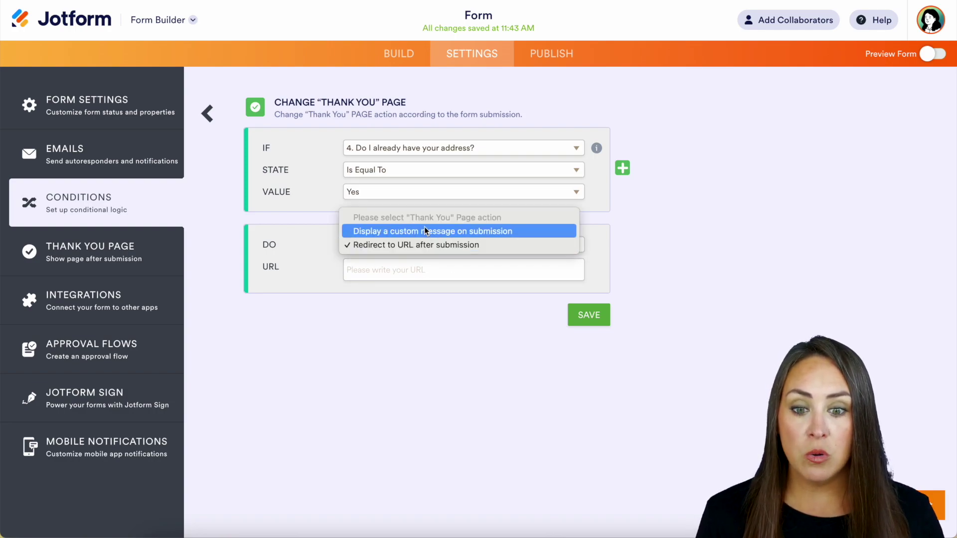
{"action": "left_click", "coordinate": [426, 232]}
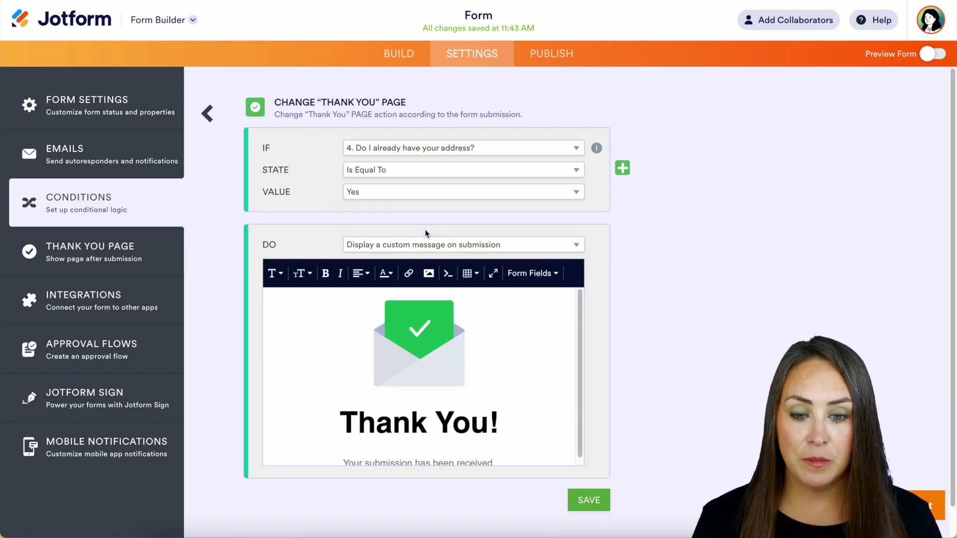
{"action": "scroll", "coordinate": [427, 233], "scroll_direction": "down", "scroll_amount": 1}
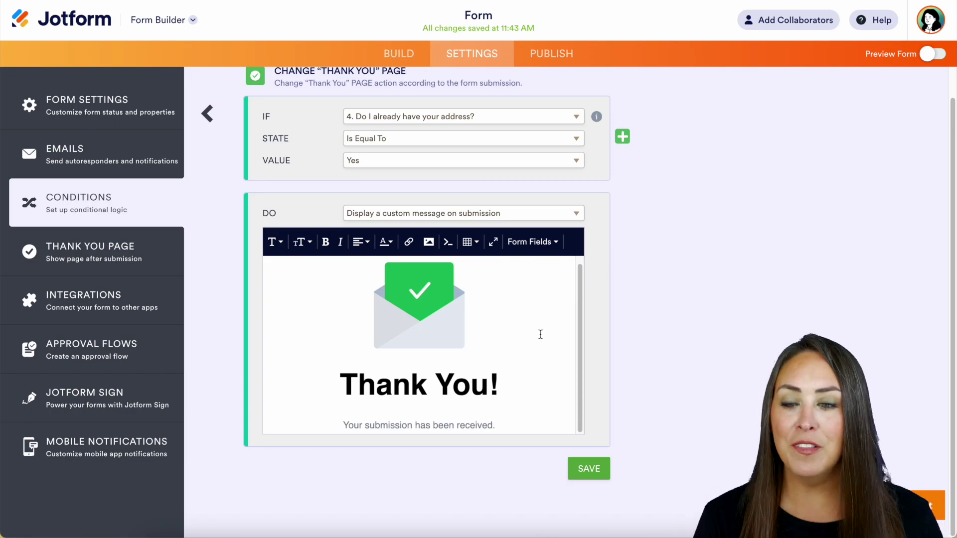
Add a new Notification Email in the form's Emails settings
{"action": "left_click", "coordinate": [96, 160]}
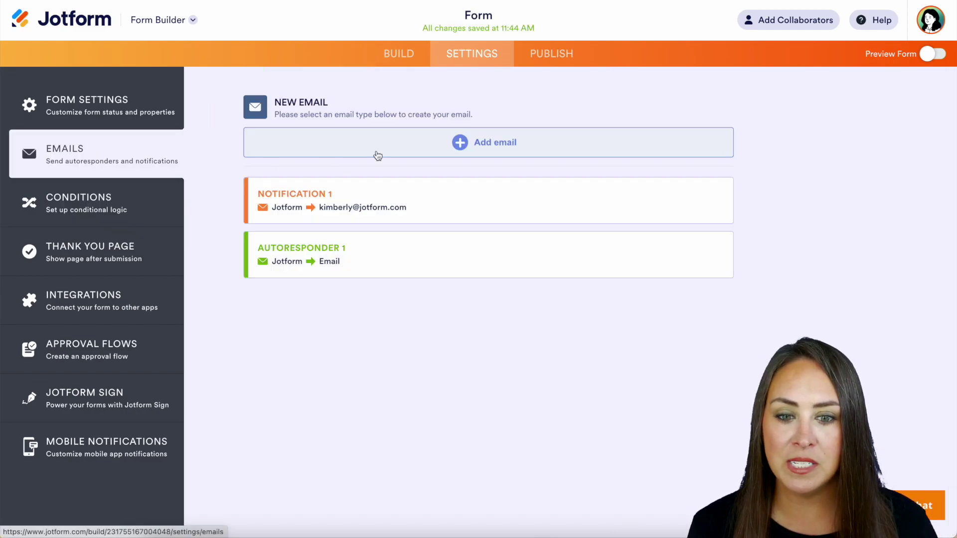
{"action": "left_click", "coordinate": [514, 150]}
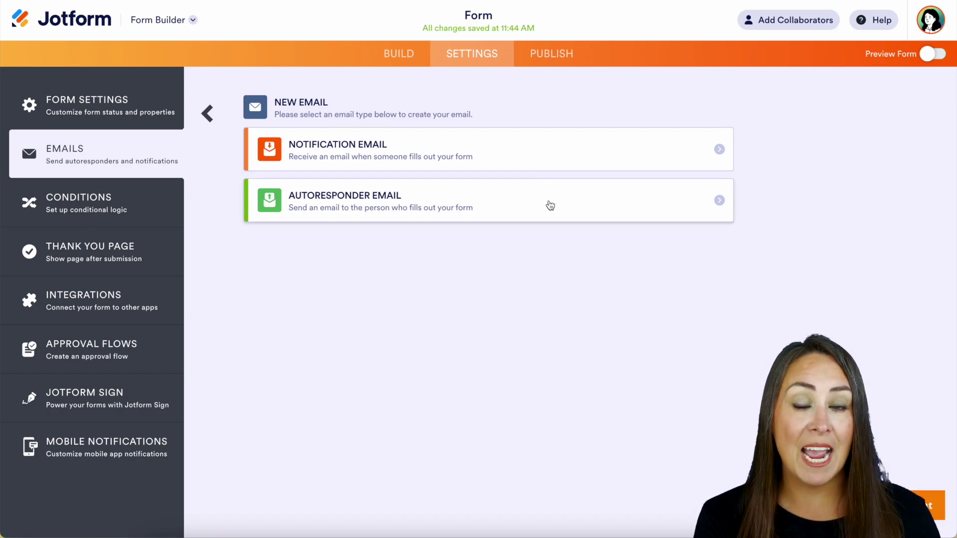
{"action": "left_click", "coordinate": [567, 155]}
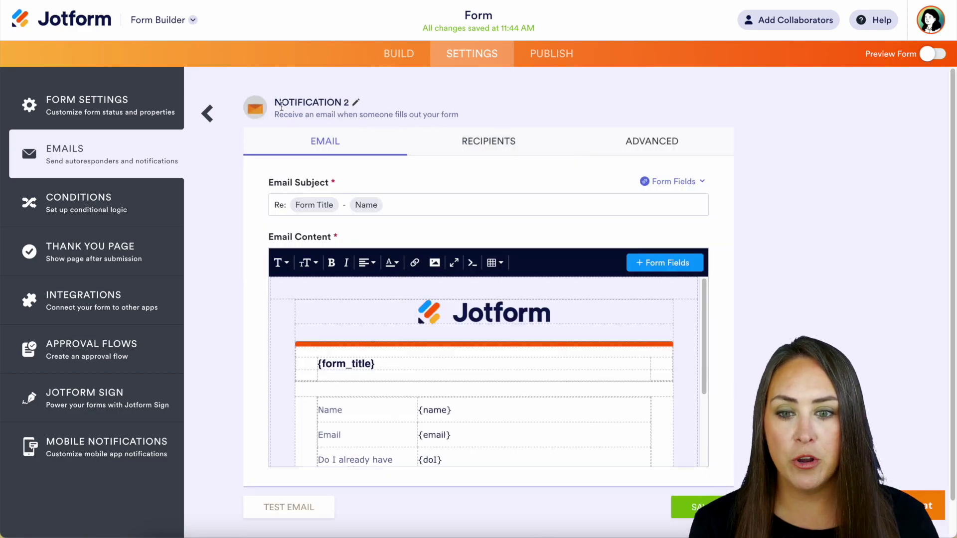
Rename the notification 'Assistant' and clear its existing recipient address
{"action": "left_click", "coordinate": [356, 103]}
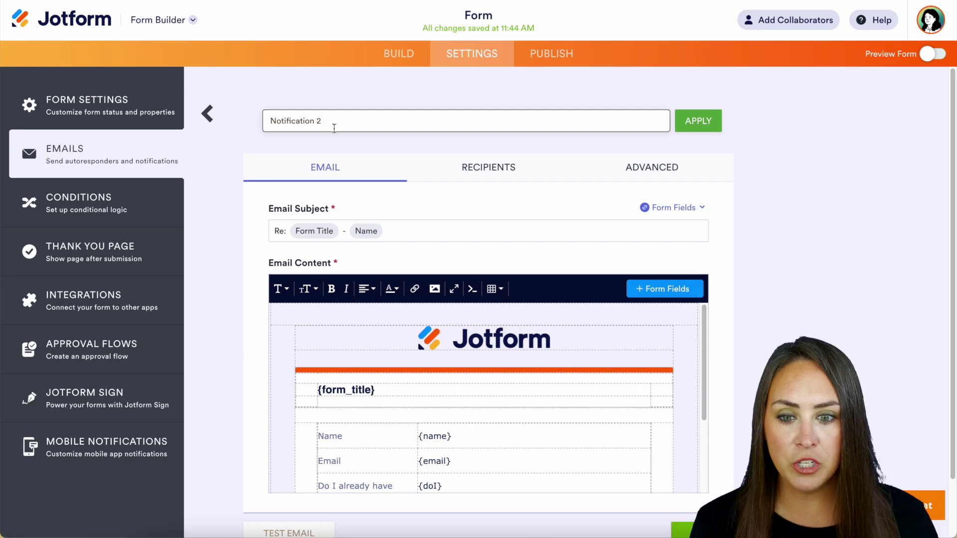
{"action": "left_click_drag", "start_coordinate": [331, 124], "coordinate": [236, 126]}
{"action": "type", "text": "Assi"}
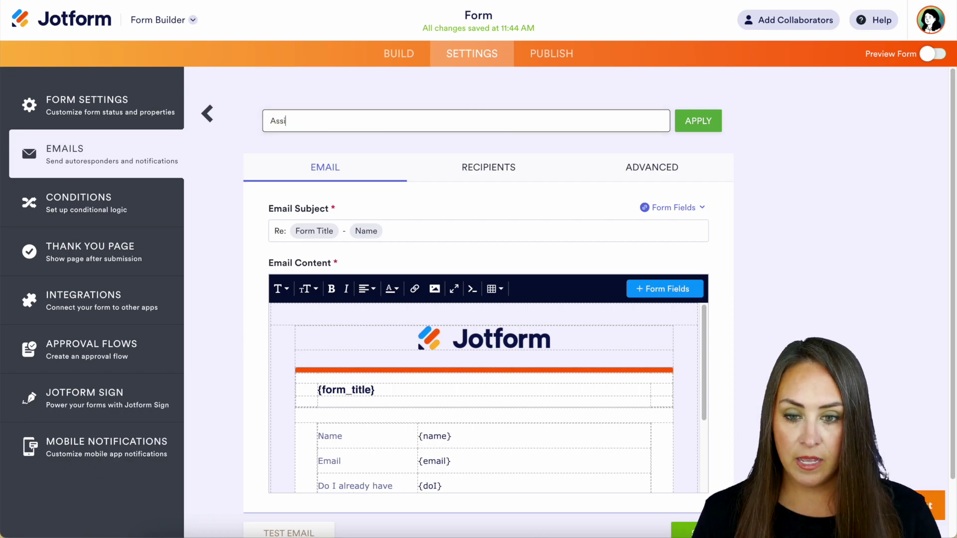
{"action": "type", "text": "stant"}
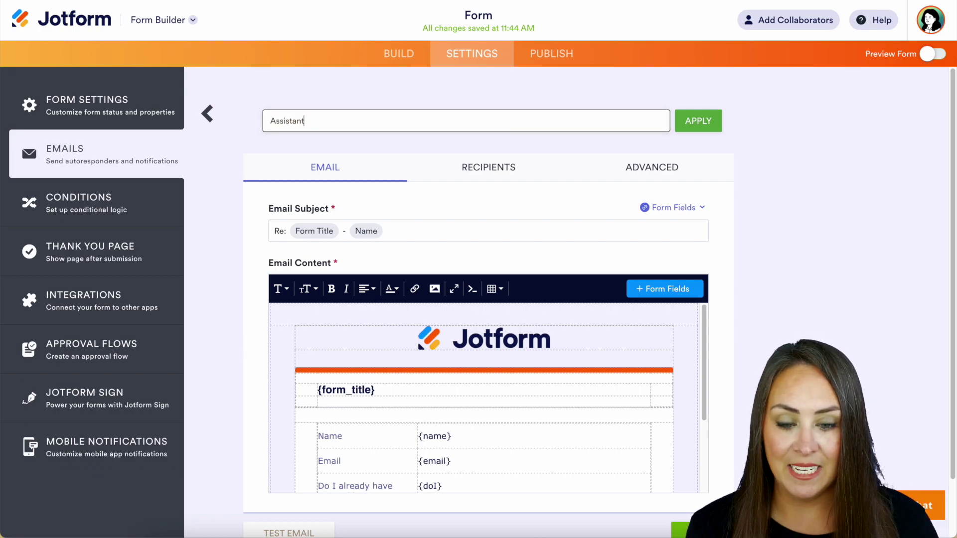
{"action": "scroll", "coordinate": [522, 165], "scroll_direction": "down", "scroll_amount": 1}
{"action": "left_click", "coordinate": [521, 166]}
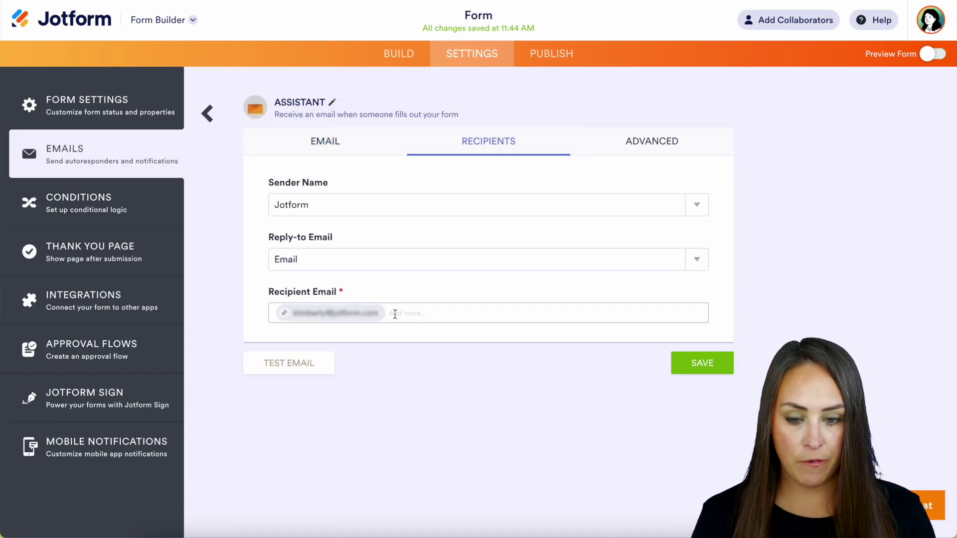
{"action": "left_click", "coordinate": [395, 314]}
{"action": "key", "text": "BackSpace"}
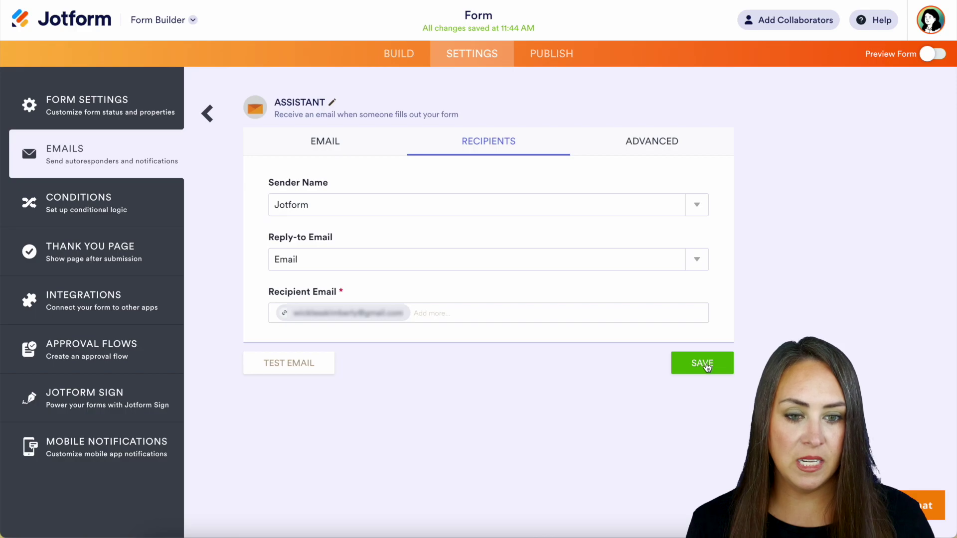
Save the Assistant email and start a Change E-mail Recipient condition
{"action": "left_click", "coordinate": [699, 363]}
{"action": "left_click", "coordinate": [92, 208]}
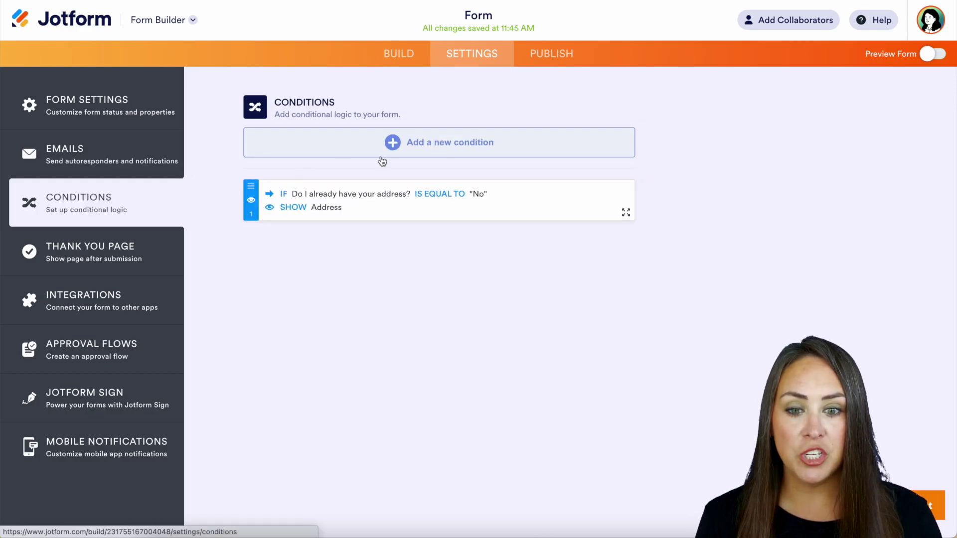
{"action": "left_click", "coordinate": [449, 147]}
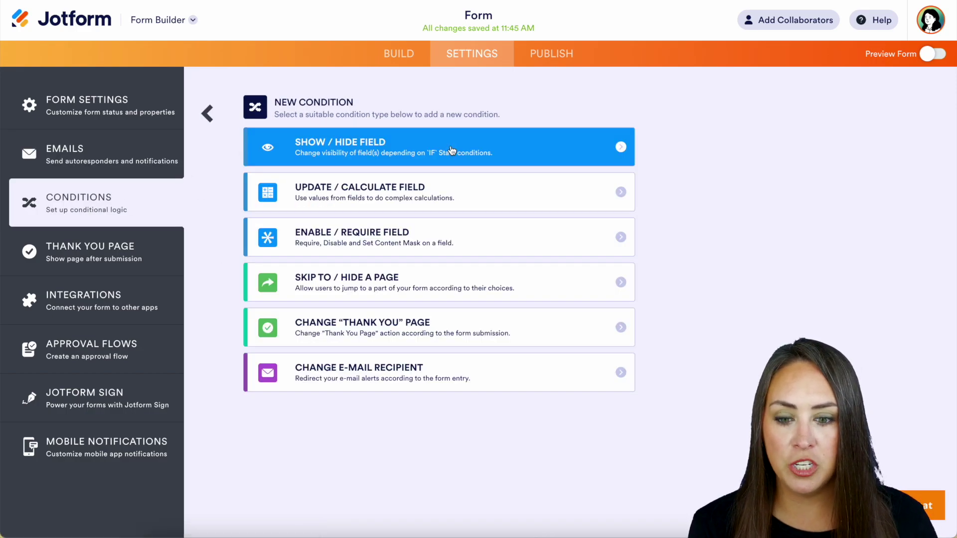
{"action": "left_click", "coordinate": [456, 376]}
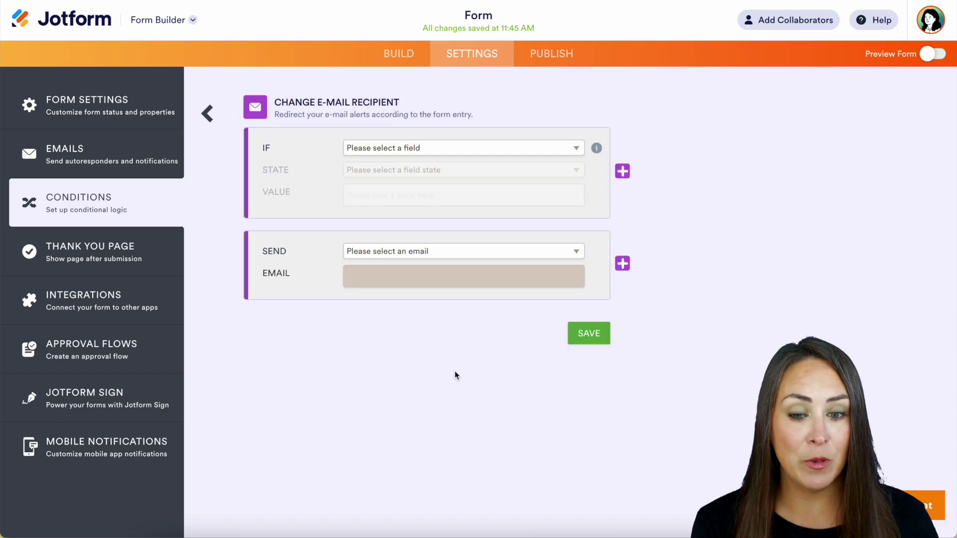
Send Assistant when question 4 Is Equal To No, and save the rule
{"action": "left_click", "coordinate": [395, 148]}
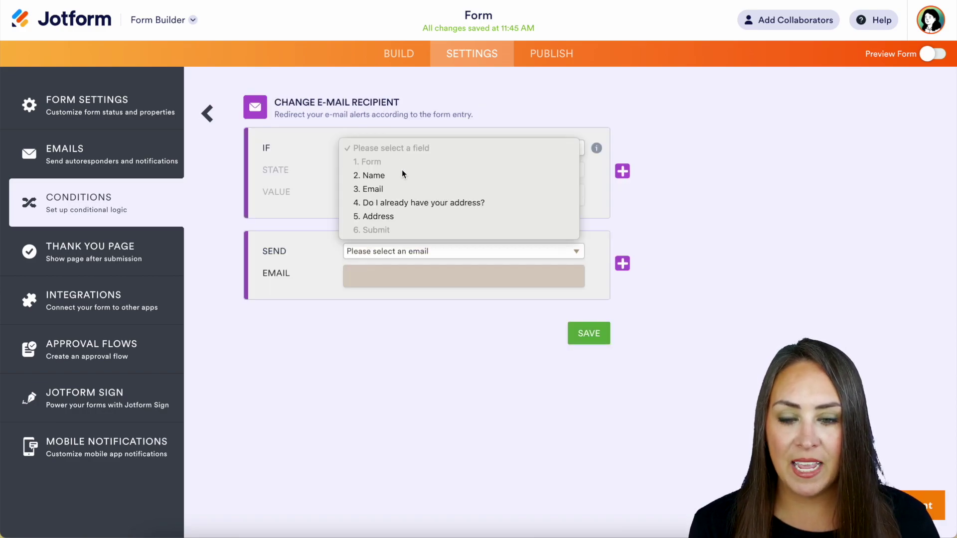
{"action": "left_click", "coordinate": [440, 202]}
{"action": "left_click", "coordinate": [387, 174]}
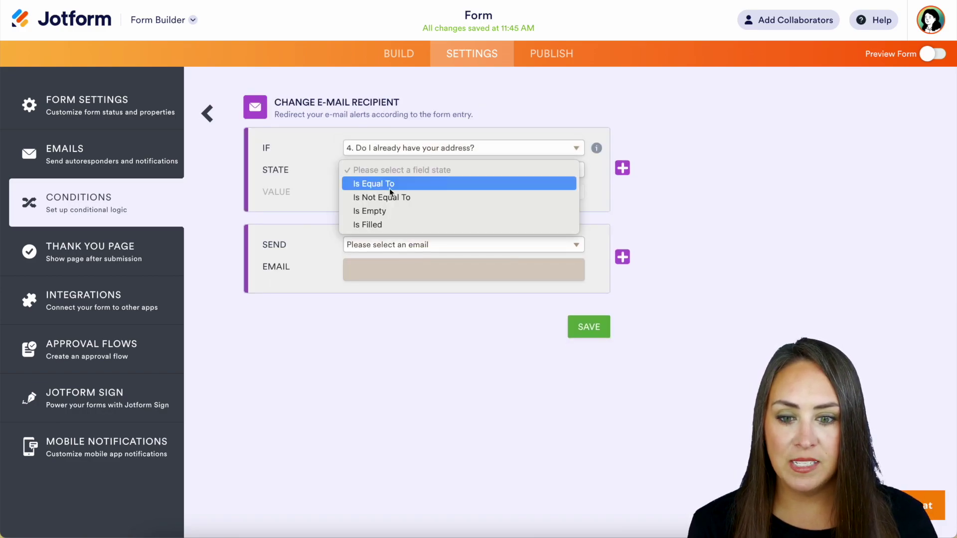
{"action": "left_click", "coordinate": [387, 183]}
{"action": "left_click", "coordinate": [391, 191]}
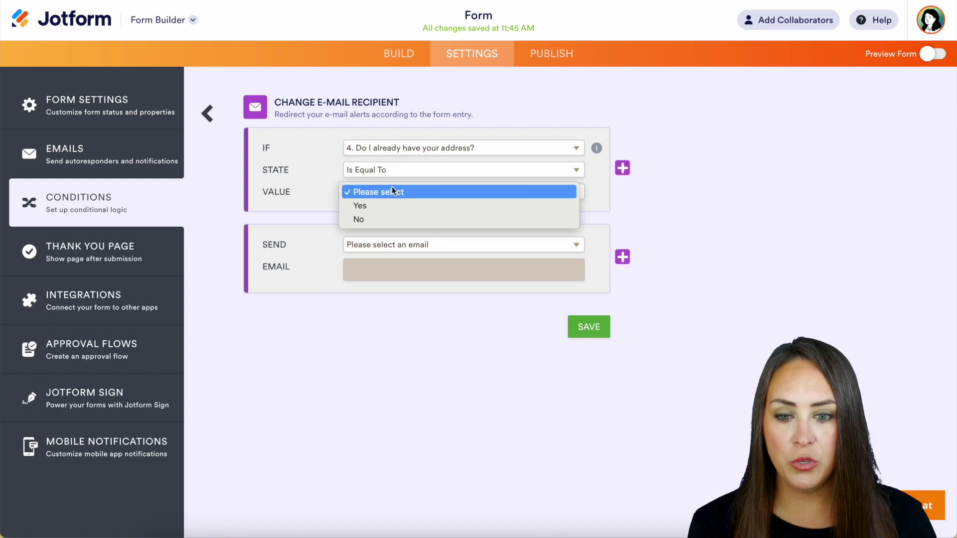
{"action": "left_click", "coordinate": [397, 219]}
{"action": "left_click", "coordinate": [427, 245]}
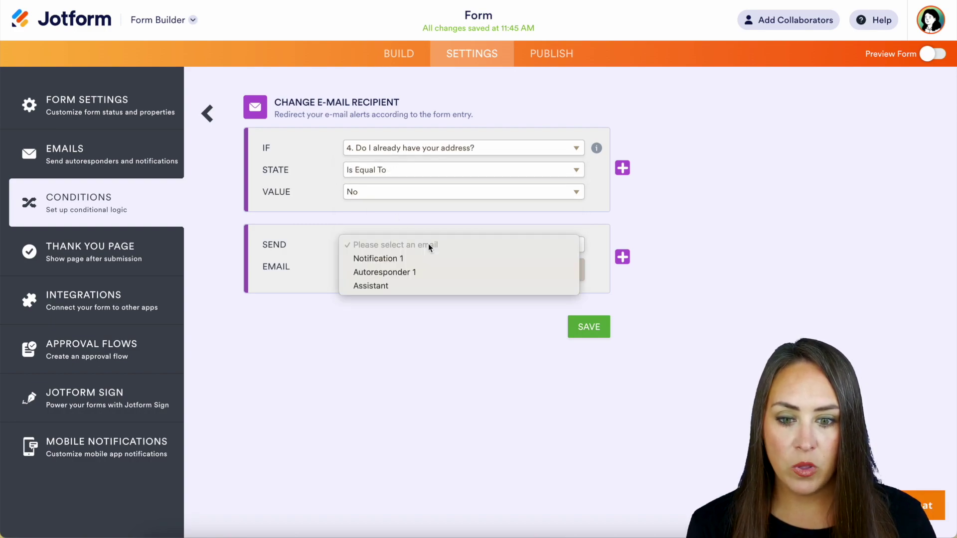
{"action": "left_click", "coordinate": [394, 286]}
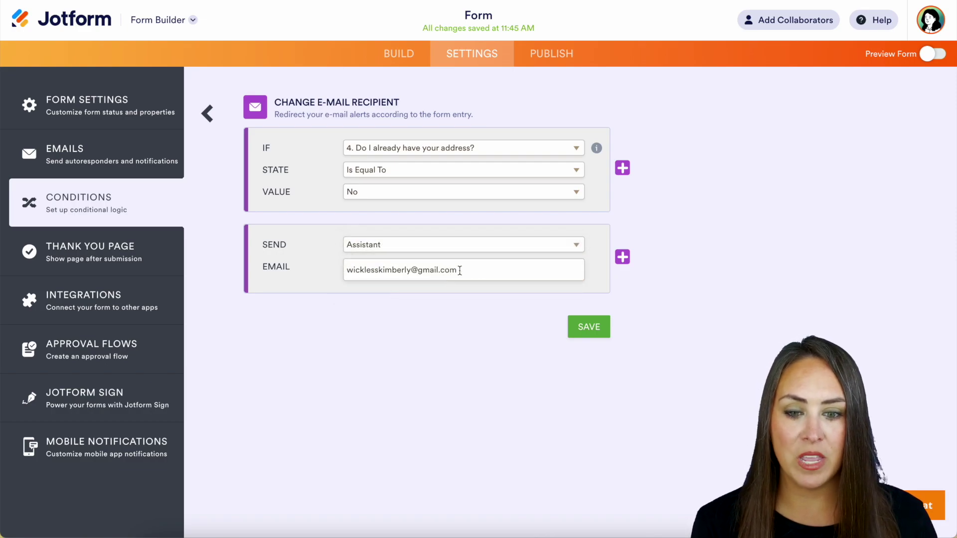
{"action": "left_click", "coordinate": [593, 331]}
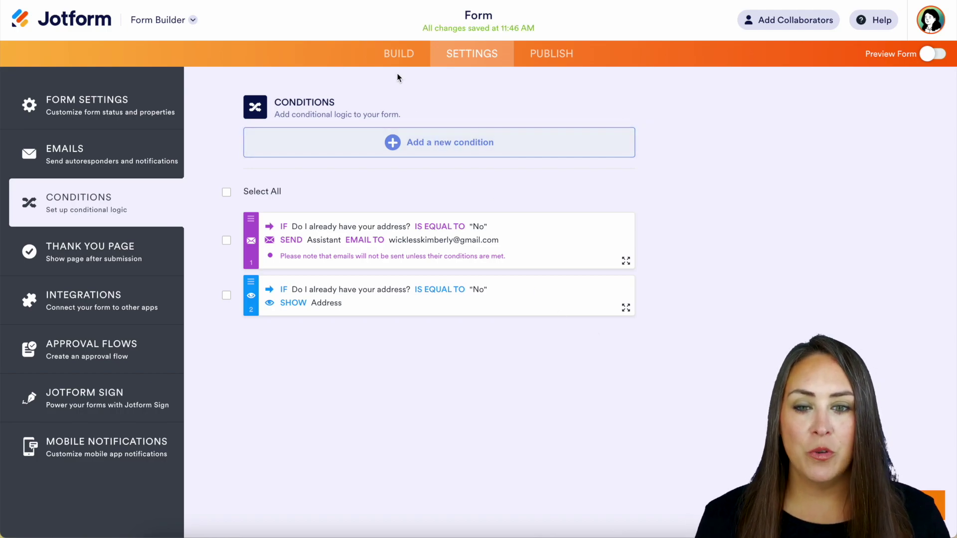
Drop a Paragraph element below the Address field and open it in Edit Text
{"action": "left_click", "coordinate": [395, 55]}
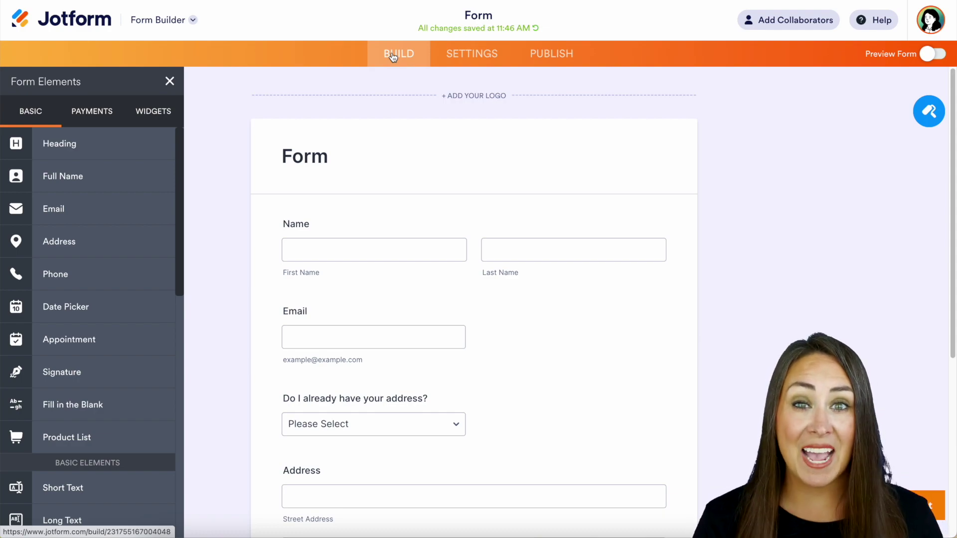
{"action": "scroll", "coordinate": [455, 256], "scroll_direction": "down", "scroll_amount": 6}
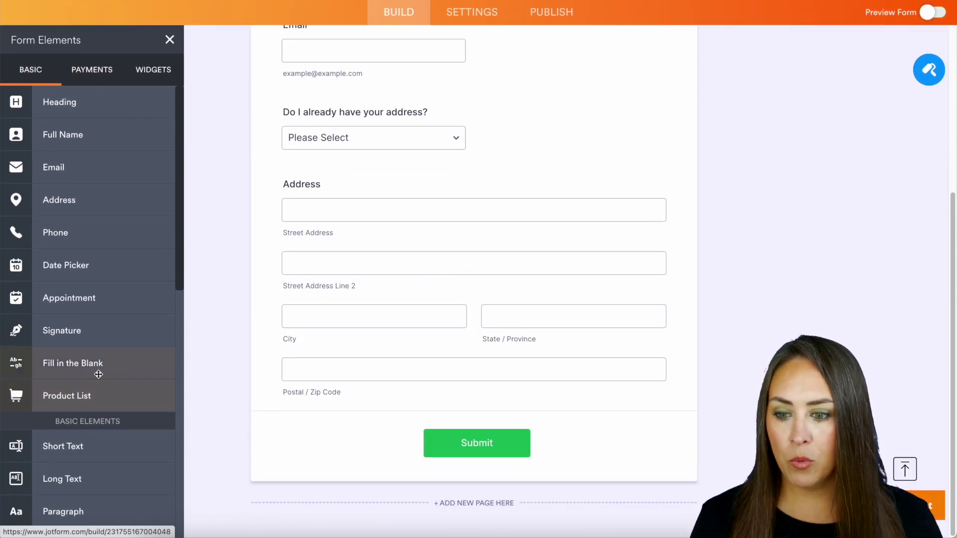
{"action": "left_click_drag", "start_coordinate": [79, 524], "coordinate": [434, 431]}
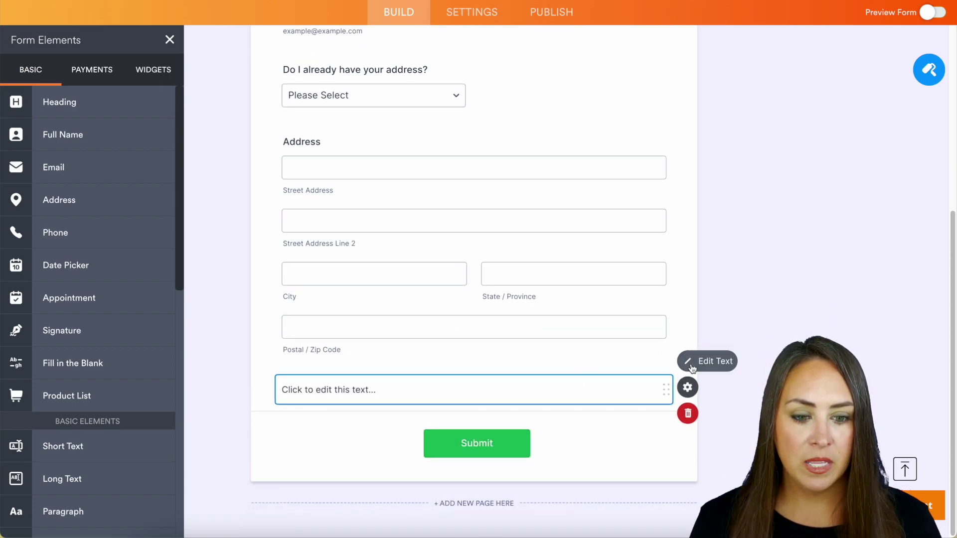
{"action": "left_click", "coordinate": [692, 368]}
{"action": "scroll", "coordinate": [573, 371], "scroll_direction": "down", "scroll_amount": 4}
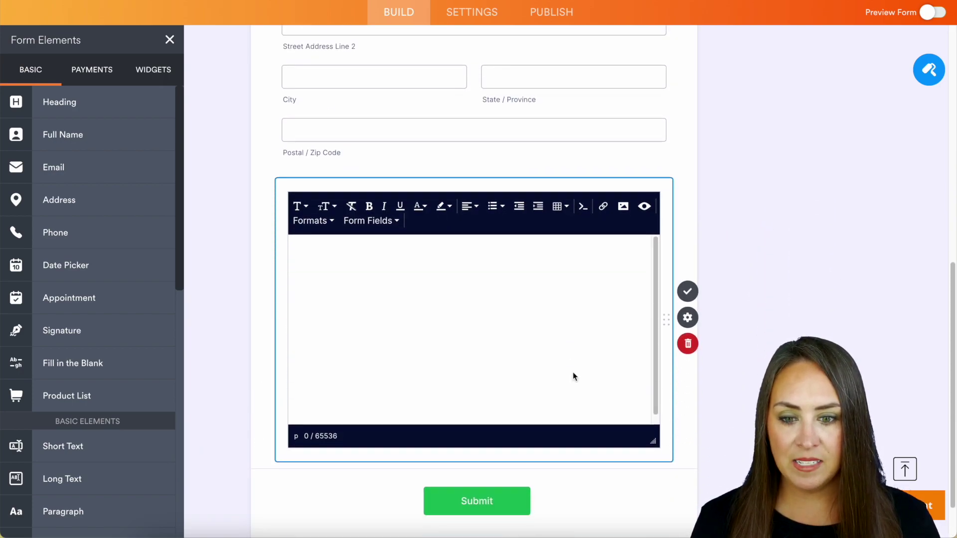
Write 'Hey there, {name}! We'll send a confirmation email to' inserting the Name field
{"action": "left_click", "coordinate": [396, 220]}
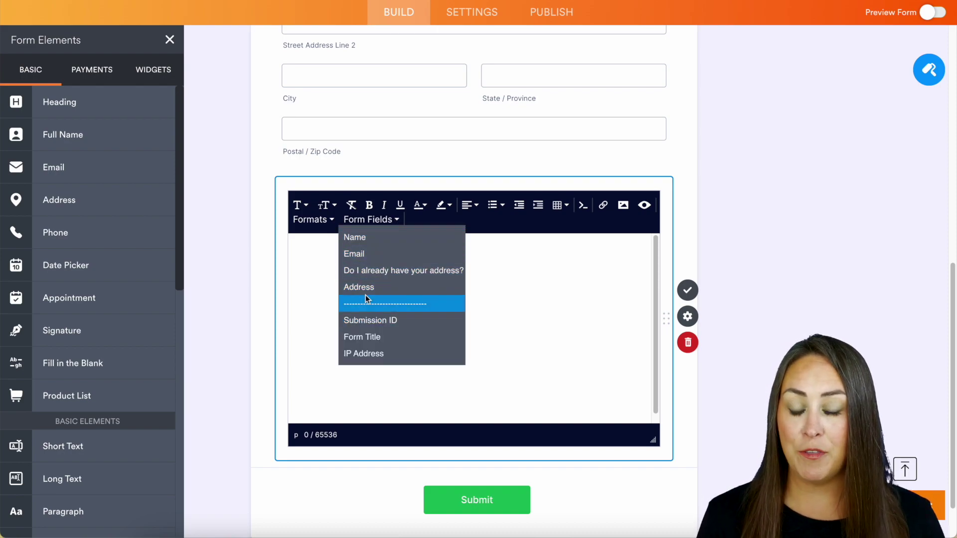
{"action": "left_click", "coordinate": [324, 252]}
{"action": "type", "text": "H"}
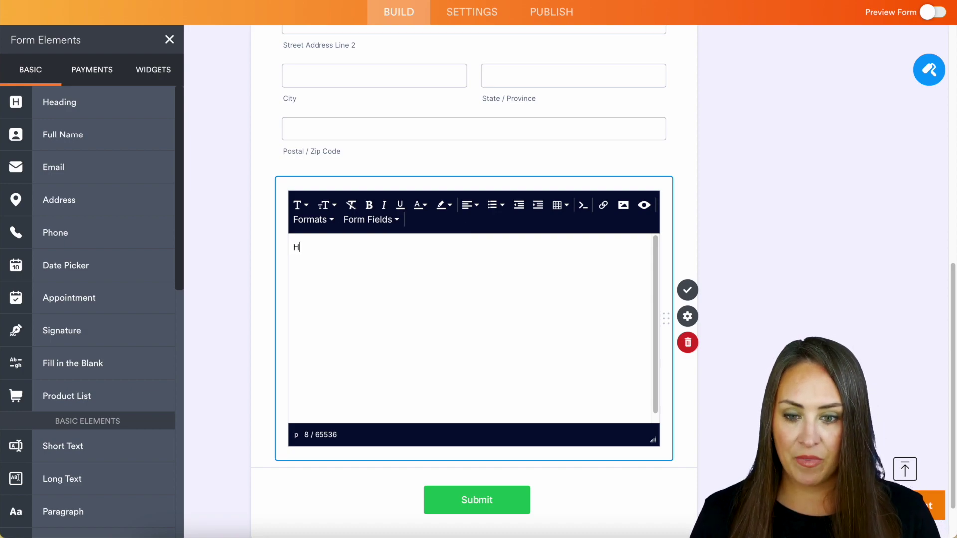
{"action": "type", "text": "ey there,"}
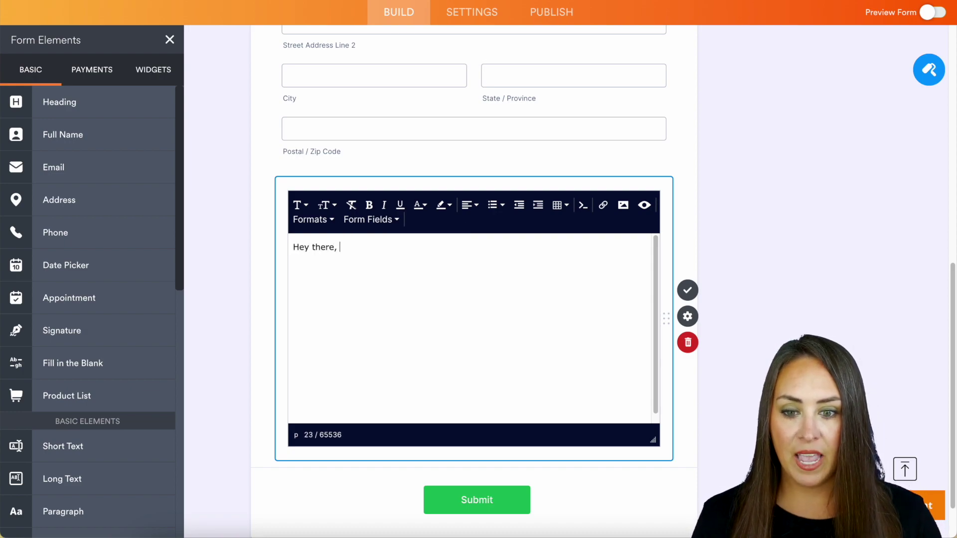
{"action": "left_click", "coordinate": [366, 225]}
{"action": "left_click", "coordinate": [366, 231]}
{"action": "type", "text": "! We'll send a confirmation email to"}
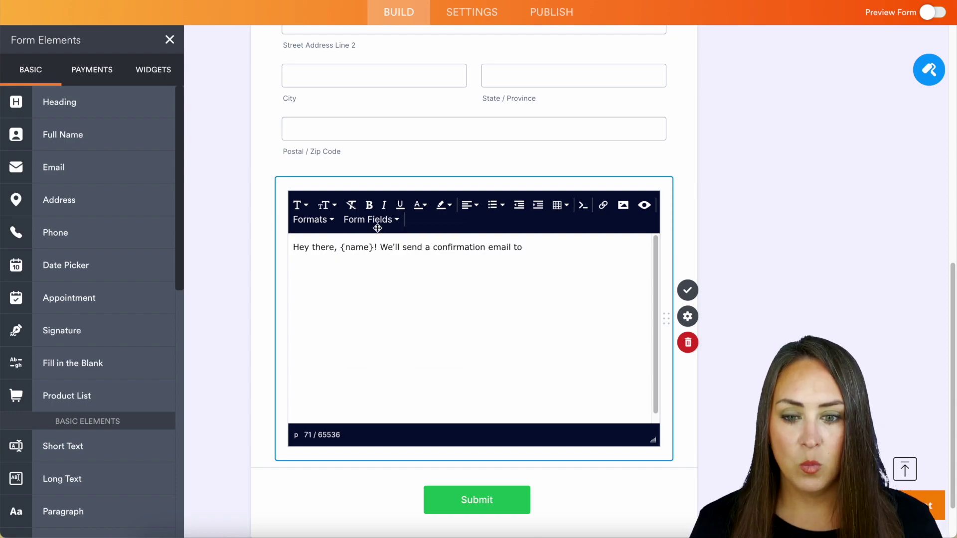
Finish with '{email} & send your goodies to {address}!' using the Email and Address fields
{"action": "left_click", "coordinate": [388, 224]}
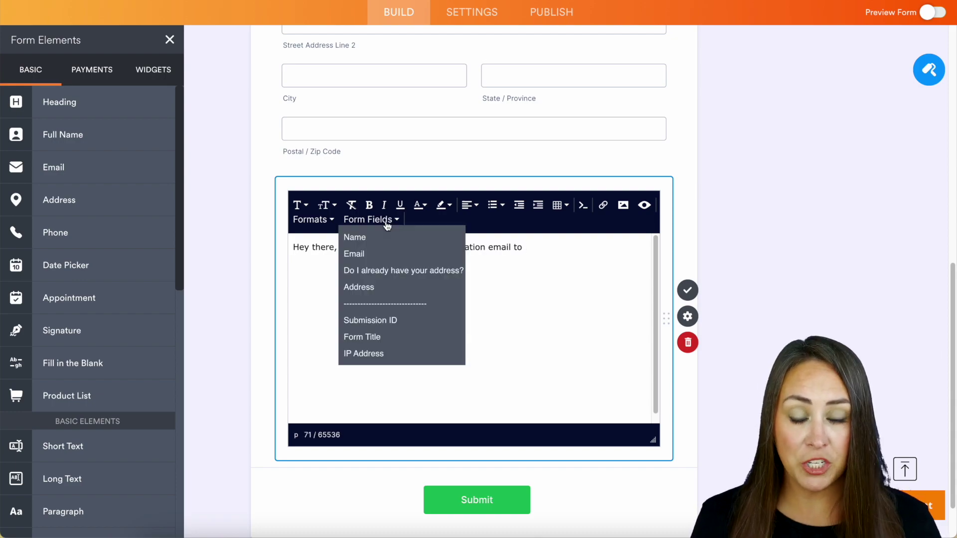
{"action": "left_click", "coordinate": [374, 255]}
{"action": "type", "text": "& send"}
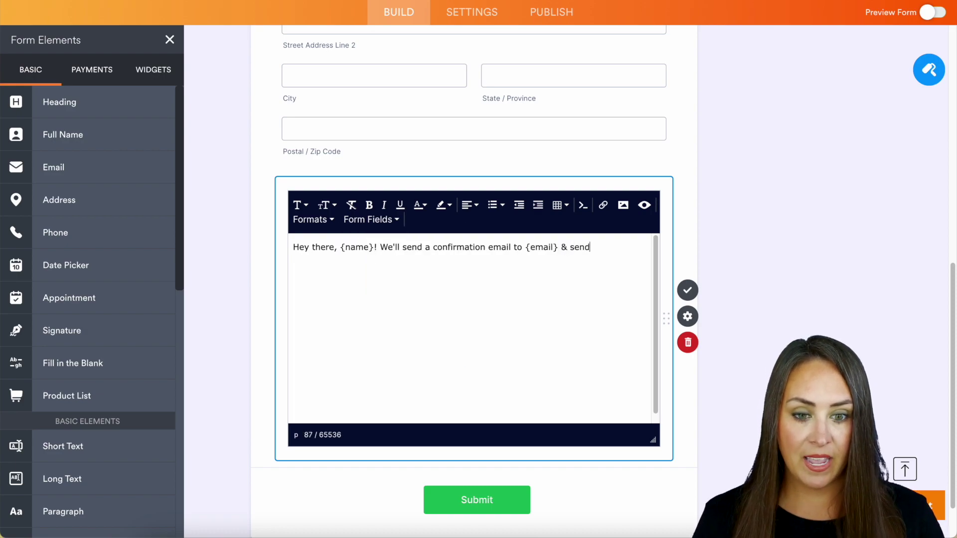
{"action": "type", "text": " your goodies to"}
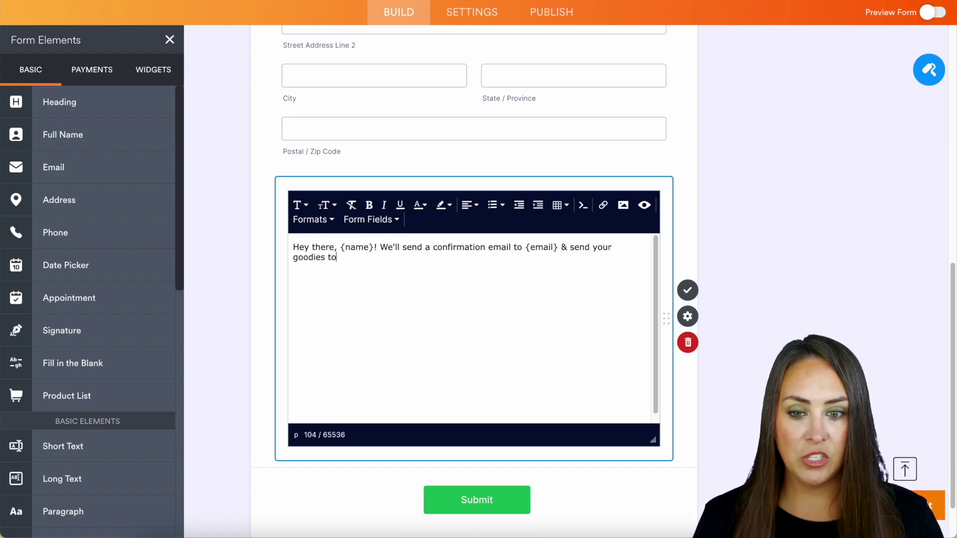
{"action": "left_click", "coordinate": [372, 219]}
{"action": "left_click", "coordinate": [396, 281]}
{"action": "type", "text": "!"}
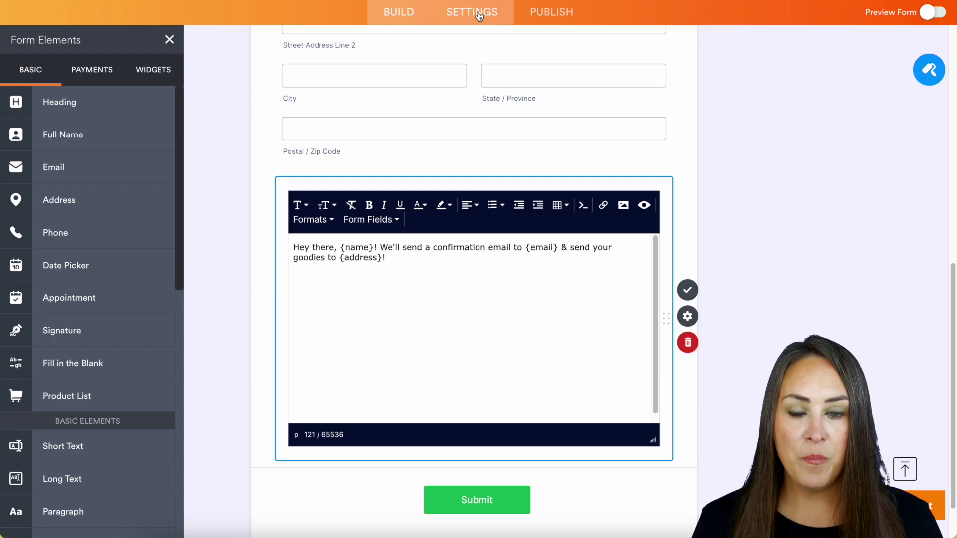
{"action": "left_click", "coordinate": [933, 15]}
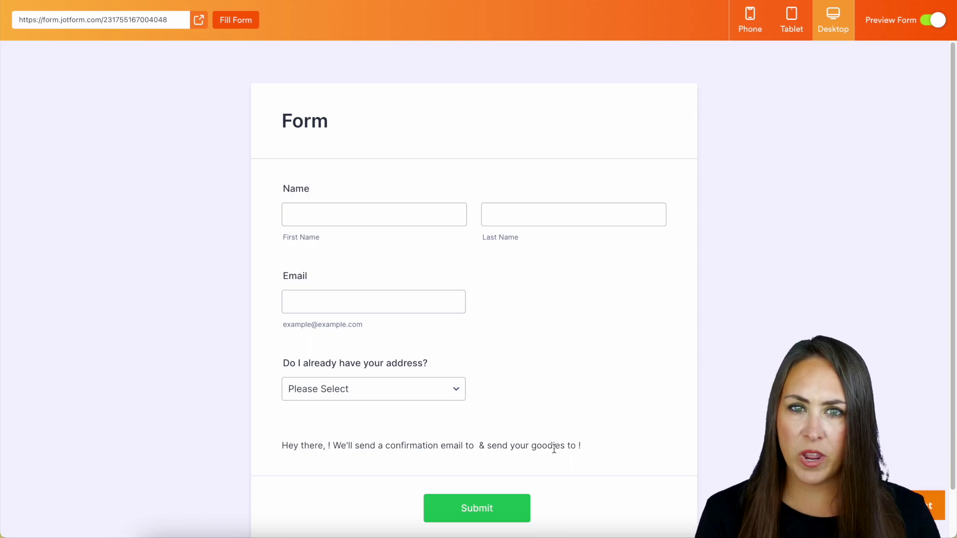
{"action": "left_click", "coordinate": [934, 19]}
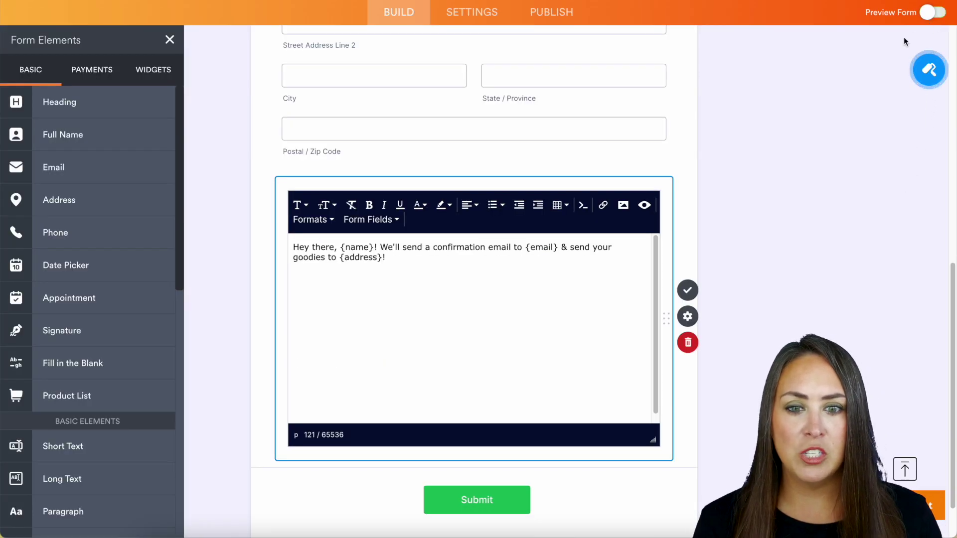
Start a new Show/Hide Field condition triggered when Address Is Filled
{"action": "left_click", "coordinate": [471, 12]}
{"action": "left_click", "coordinate": [40, 213]}
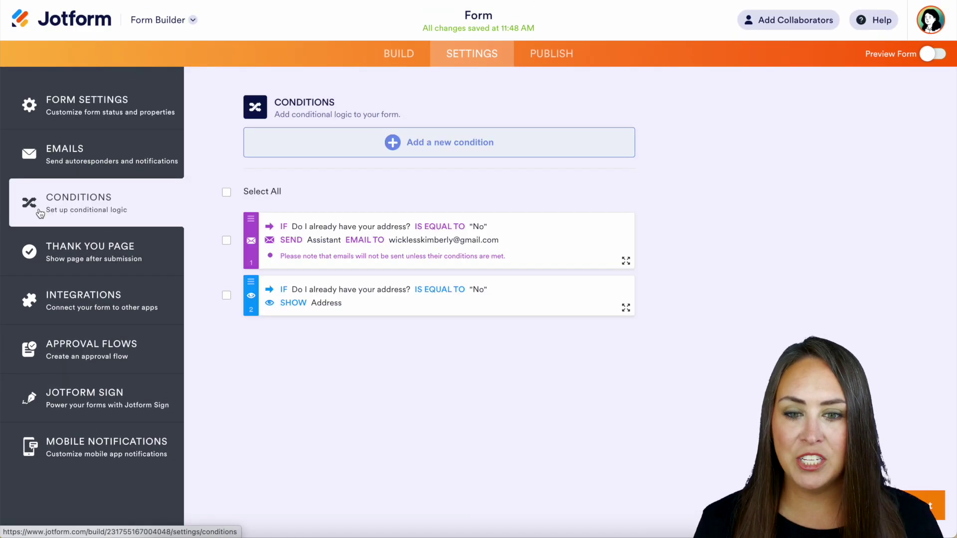
{"action": "left_click", "coordinate": [439, 141]}
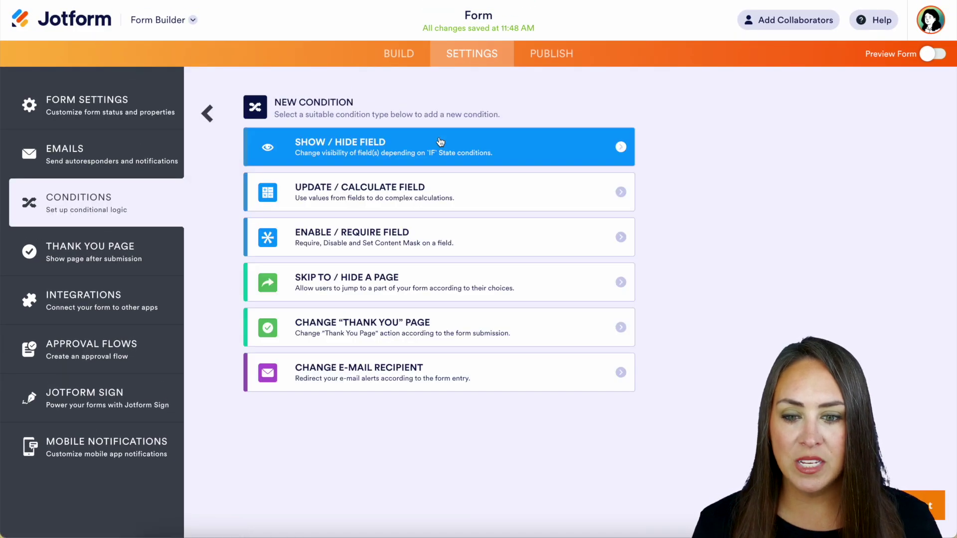
{"action": "left_click", "coordinate": [400, 155]}
{"action": "left_click", "coordinate": [421, 148]}
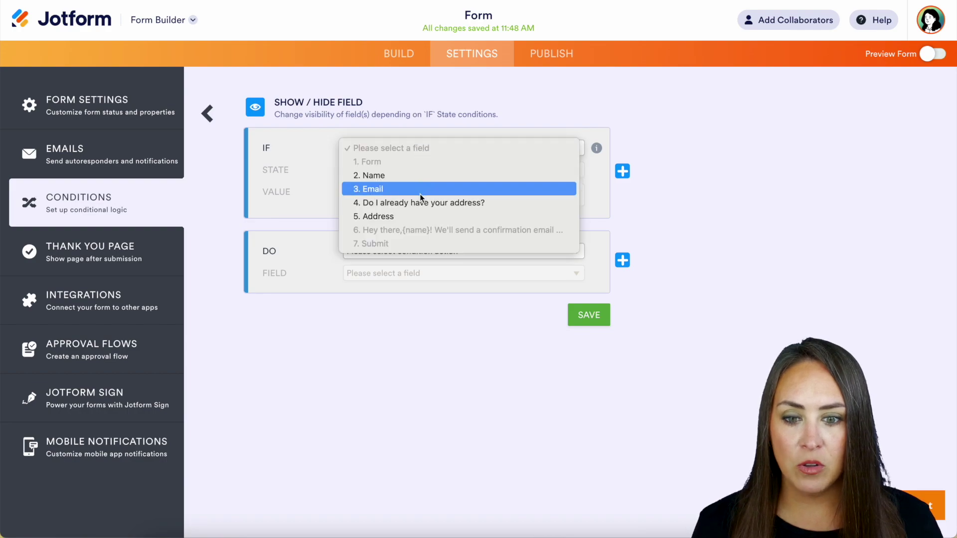
{"action": "left_click", "coordinate": [421, 217]}
{"action": "left_click", "coordinate": [418, 170]}
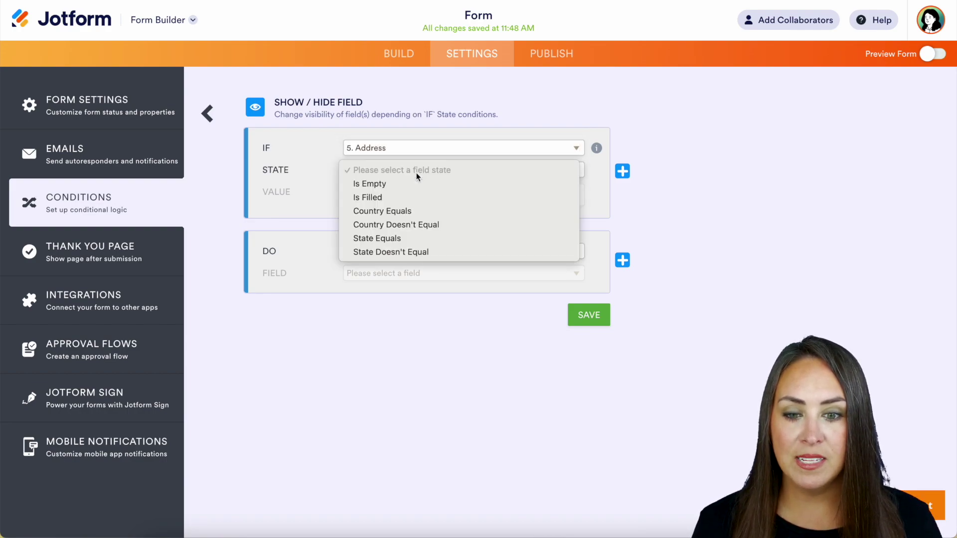
{"action": "left_click", "coordinate": [415, 197]}
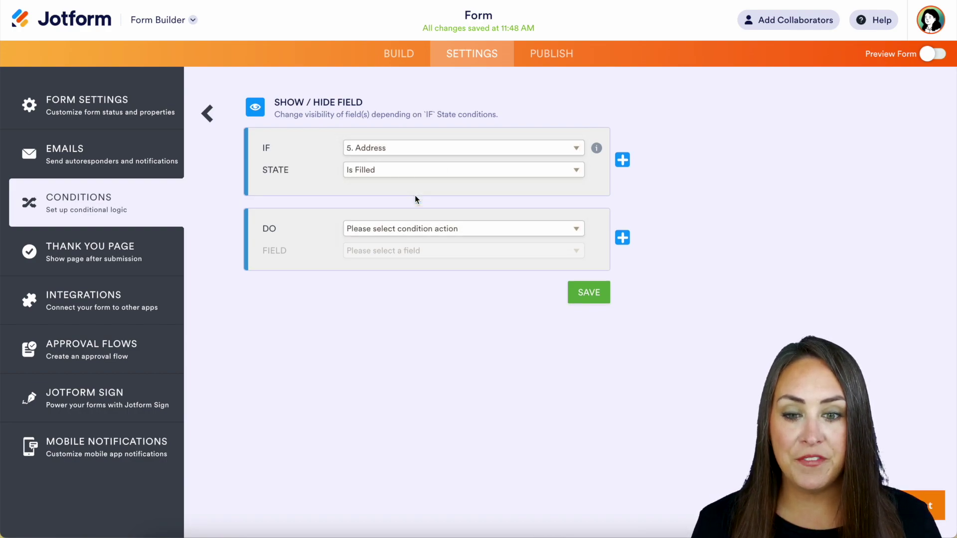
Make the rule show the 'Hey there, {name}!' recap paragraph and save it
{"action": "left_click", "coordinate": [417, 230]}
{"action": "left_click", "coordinate": [414, 257]}
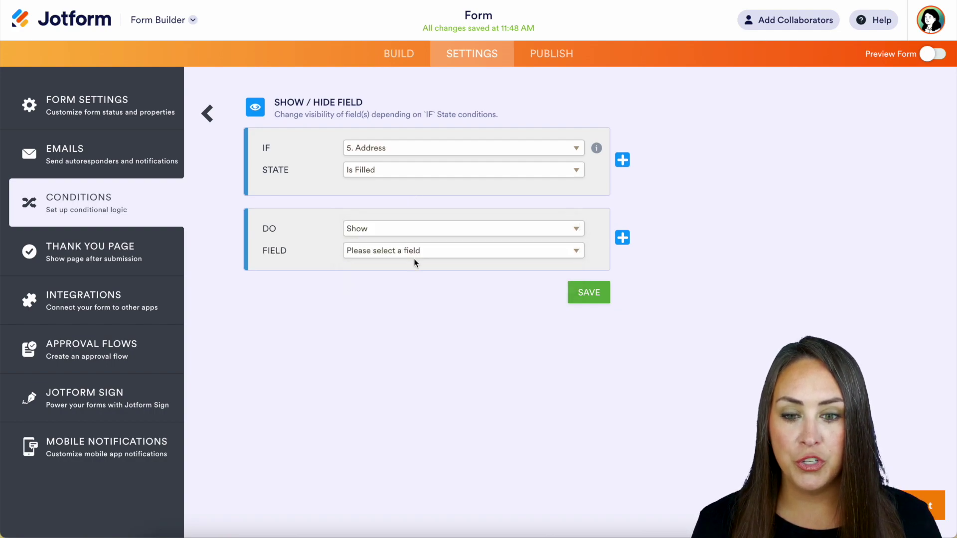
{"action": "left_click", "coordinate": [406, 250]}
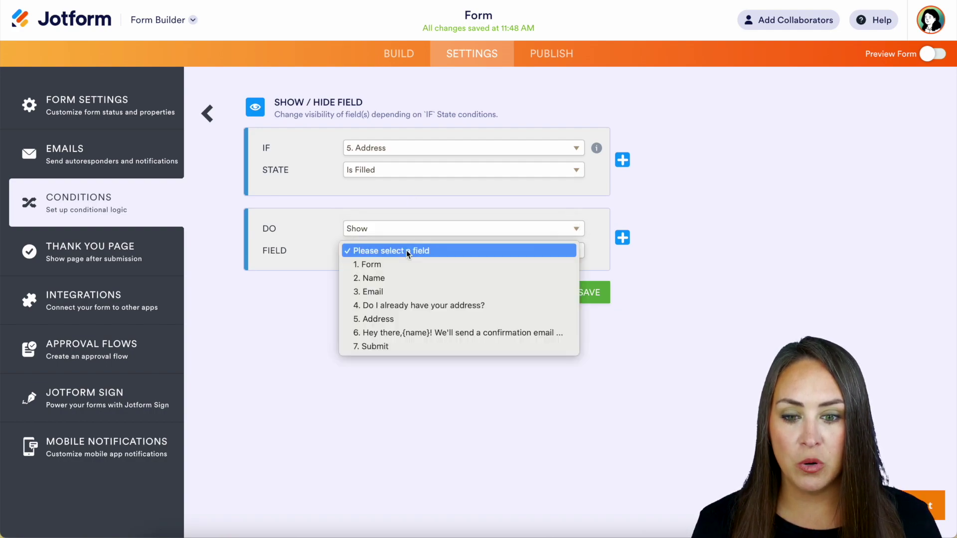
{"action": "left_click", "coordinate": [411, 332]}
{"action": "left_click", "coordinate": [595, 297]}
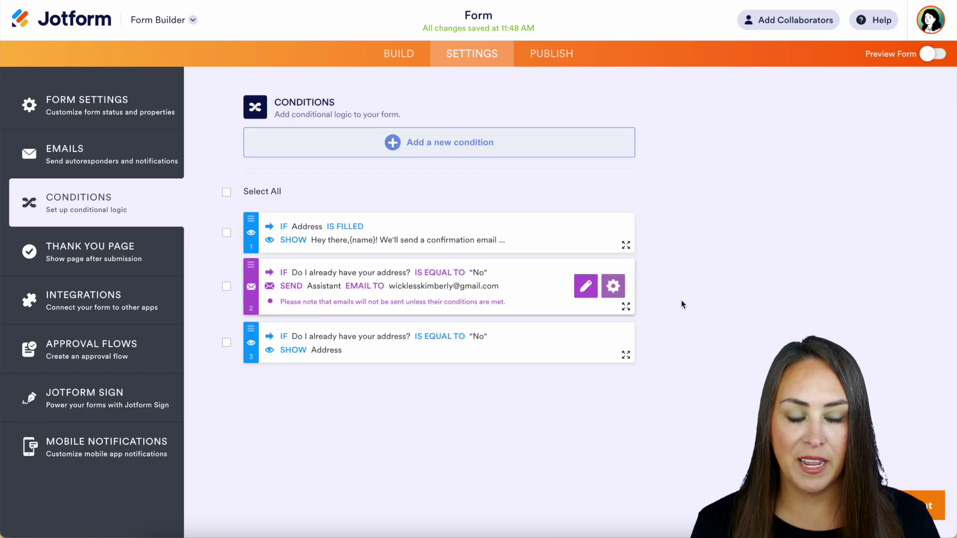
In the preview, fill test name and email, answer No, then fill the Address fields
{"action": "left_click", "coordinate": [938, 58]}
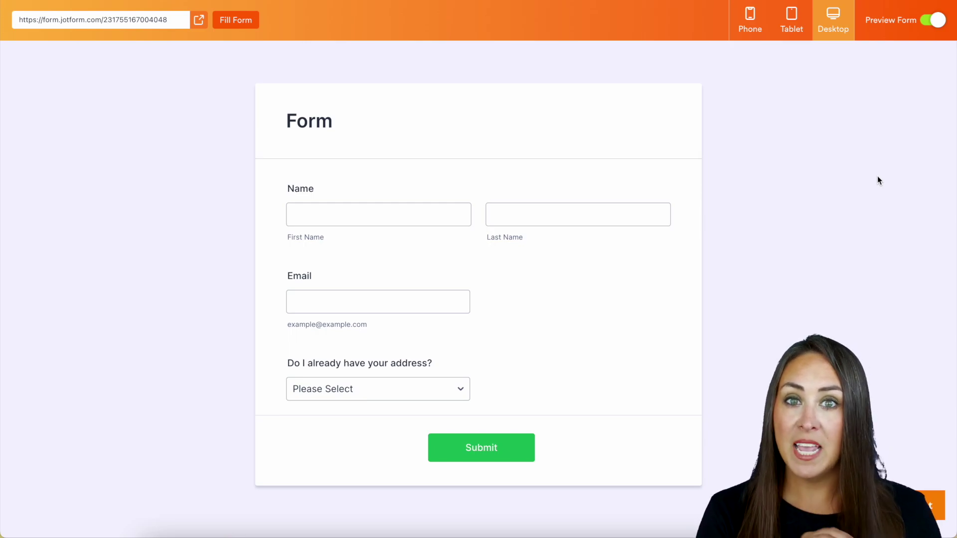
{"action": "left_click", "coordinate": [364, 215]}
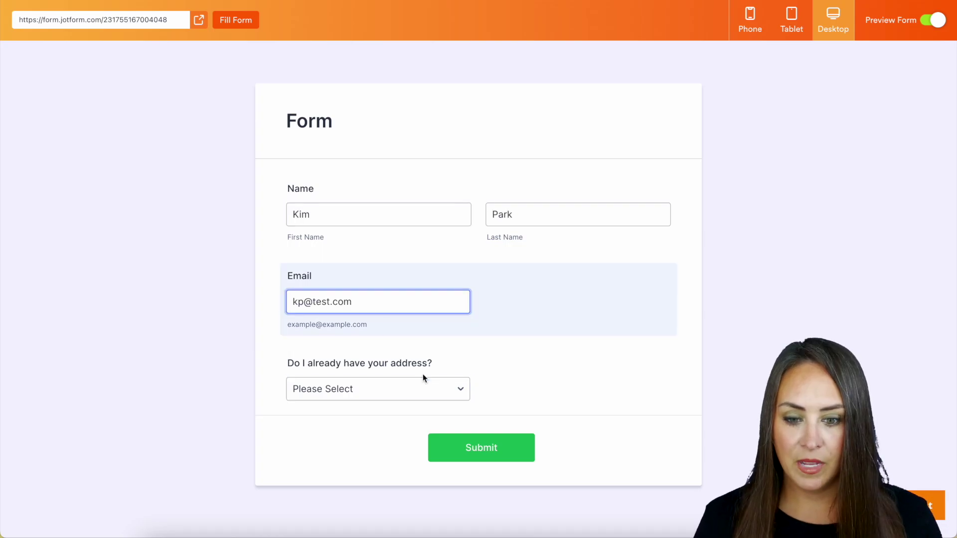
{"action": "left_click", "coordinate": [423, 384]}
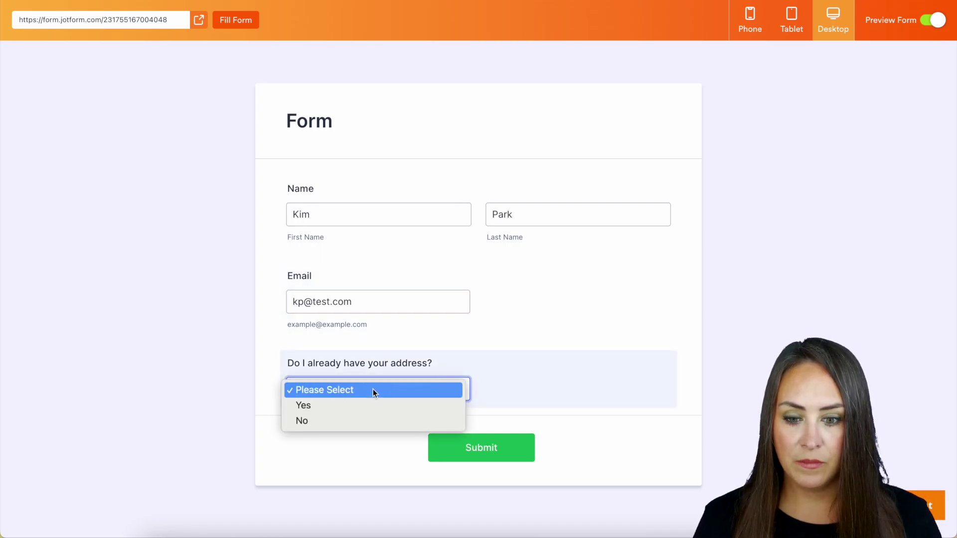
{"action": "left_click", "coordinate": [330, 421]}
{"action": "scroll", "coordinate": [628, 378], "scroll_direction": "down", "scroll_amount": 5}
{"action": "left_click", "coordinate": [416, 227]}
{"action": "left_click", "coordinate": [417, 267]}
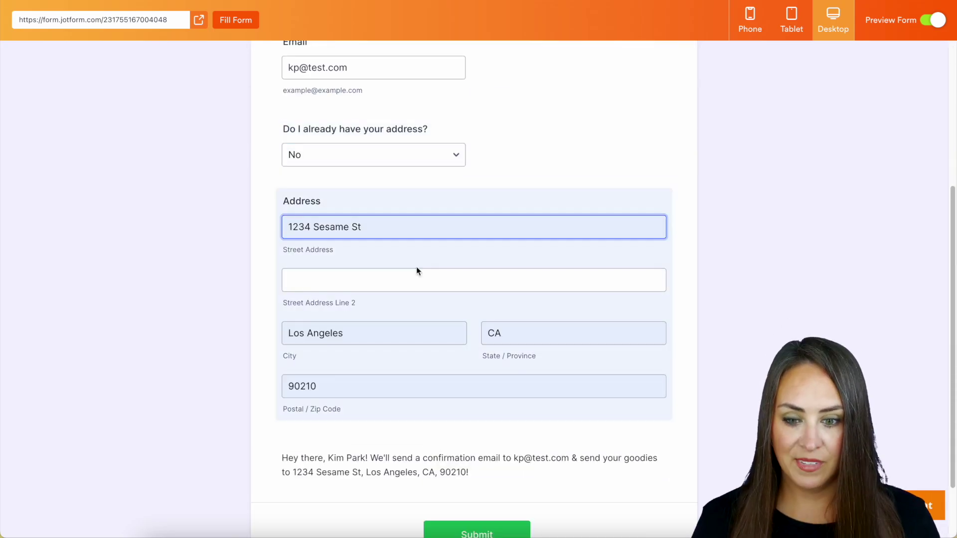
{"action": "scroll", "coordinate": [723, 327], "scroll_direction": "down", "scroll_amount": 2}
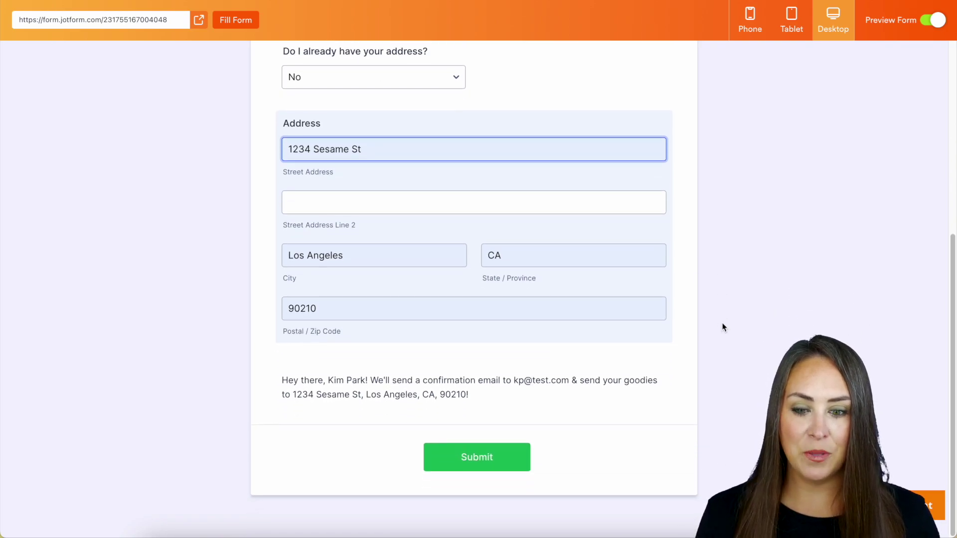